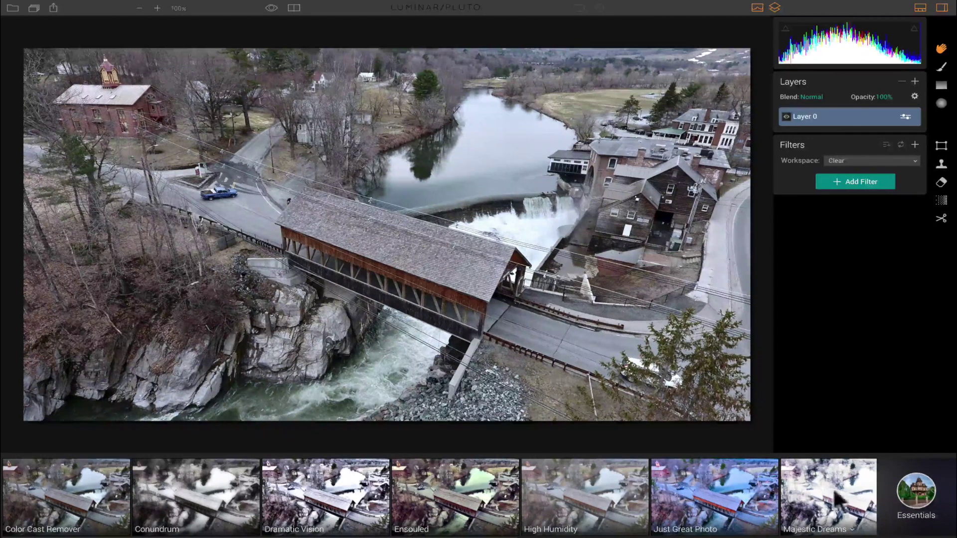
Apply the Color Cast Remover preset from the Essentials collection and compare the edited photo with the original
left_click(924, 486)
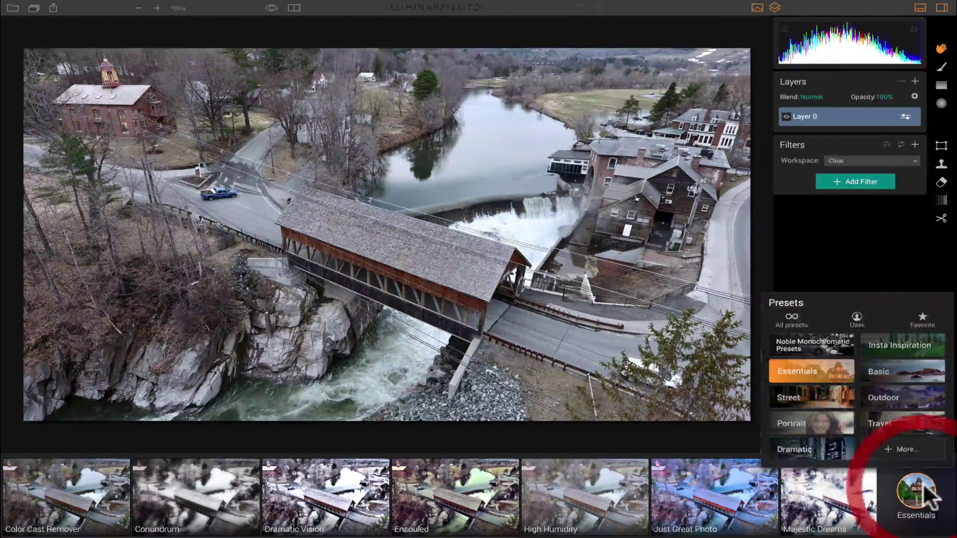
left_click(801, 366)
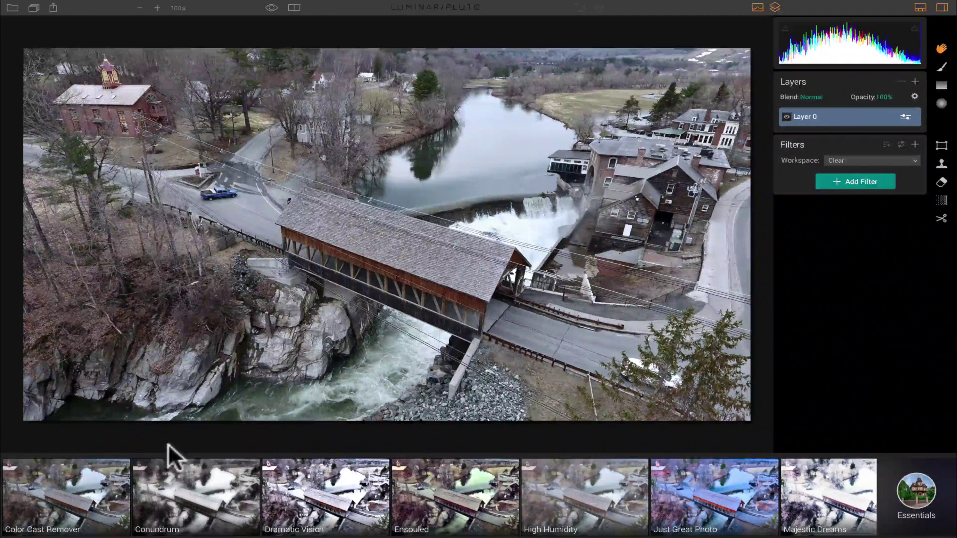
scroll(54, 494, "left", 1)
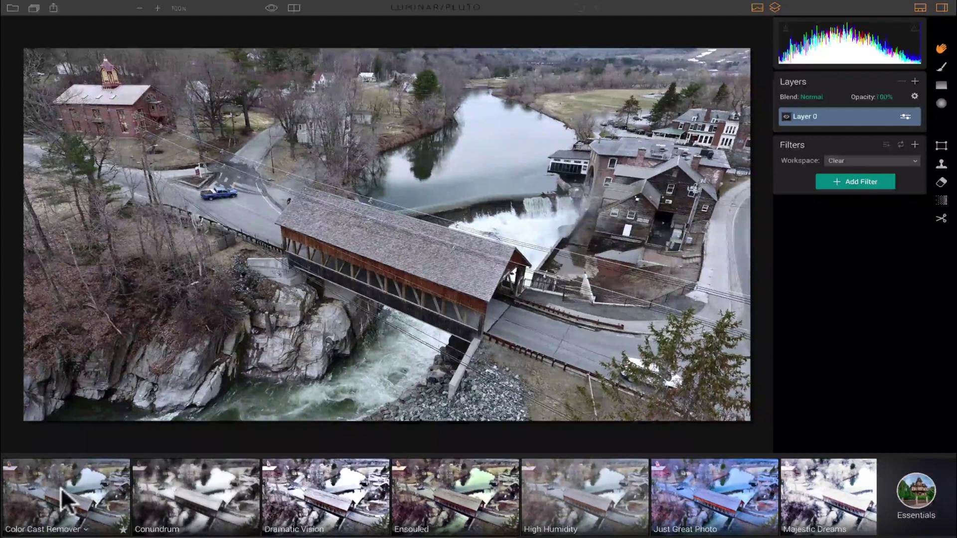
left_click(62, 494)
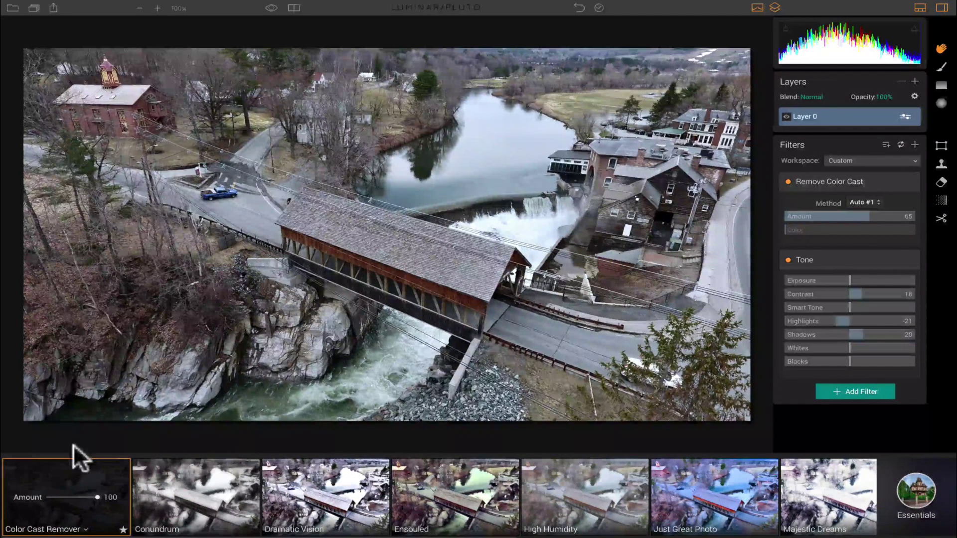
left_click(270, 8)
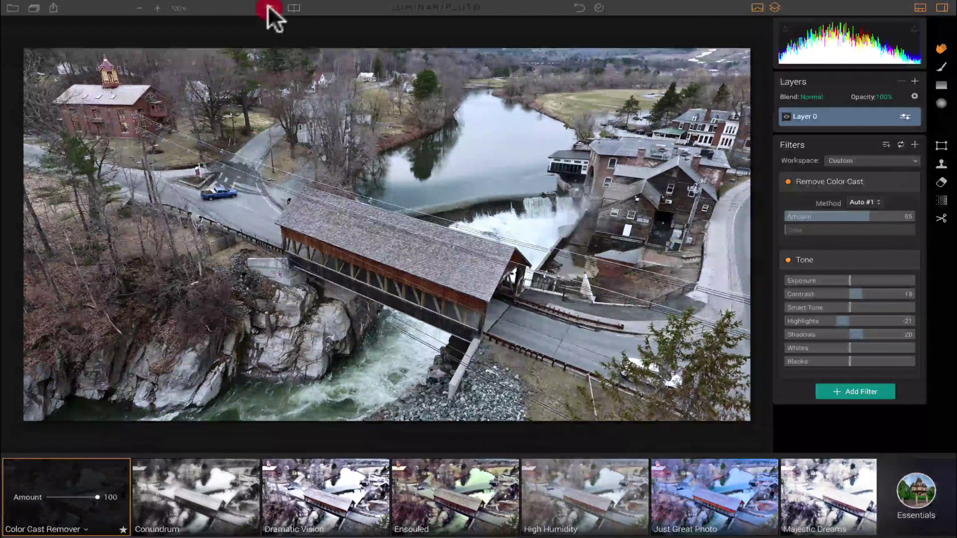
left_click(269, 8)
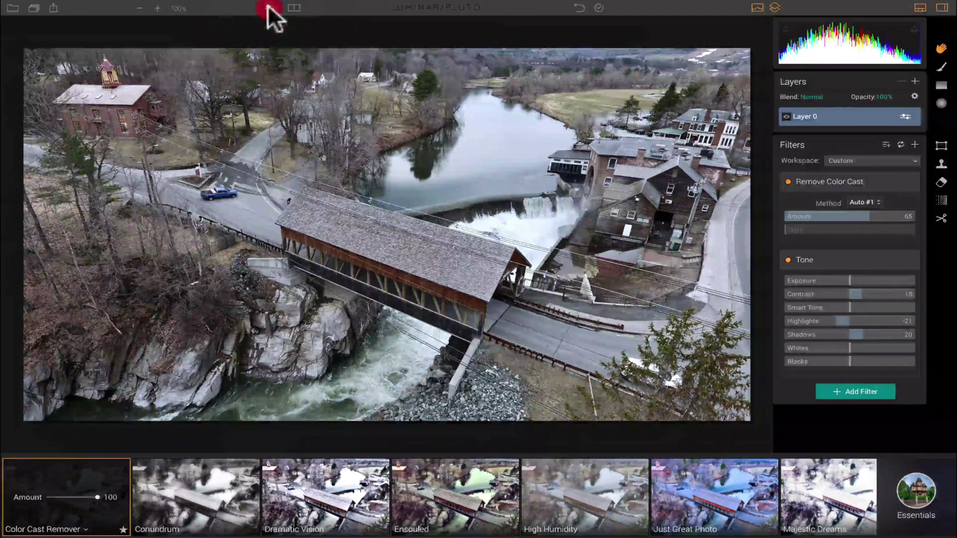
left_click(270, 7)
left_click(269, 8)
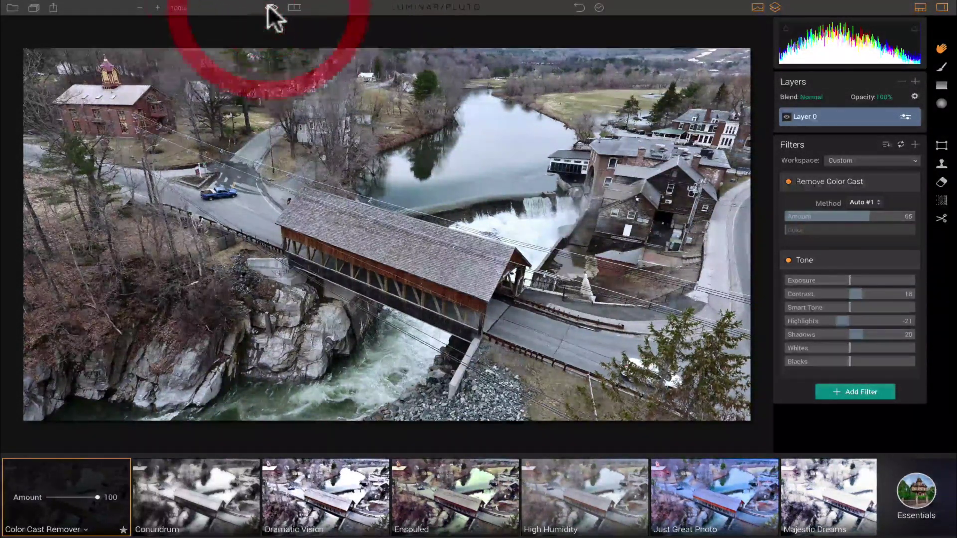
Apply the Conundrum preset and compare it with the original, including in a split before/after view
left_click(209, 486)
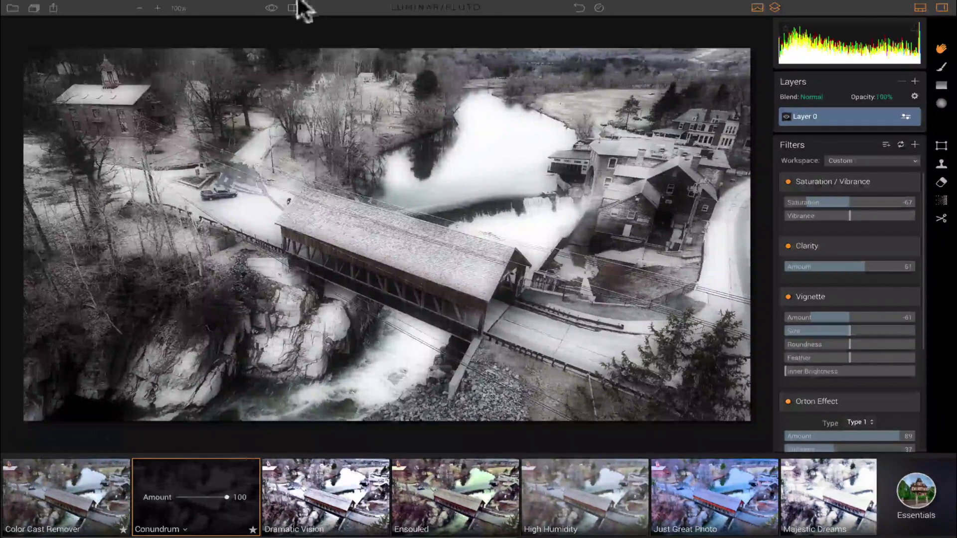
left_click(271, 7)
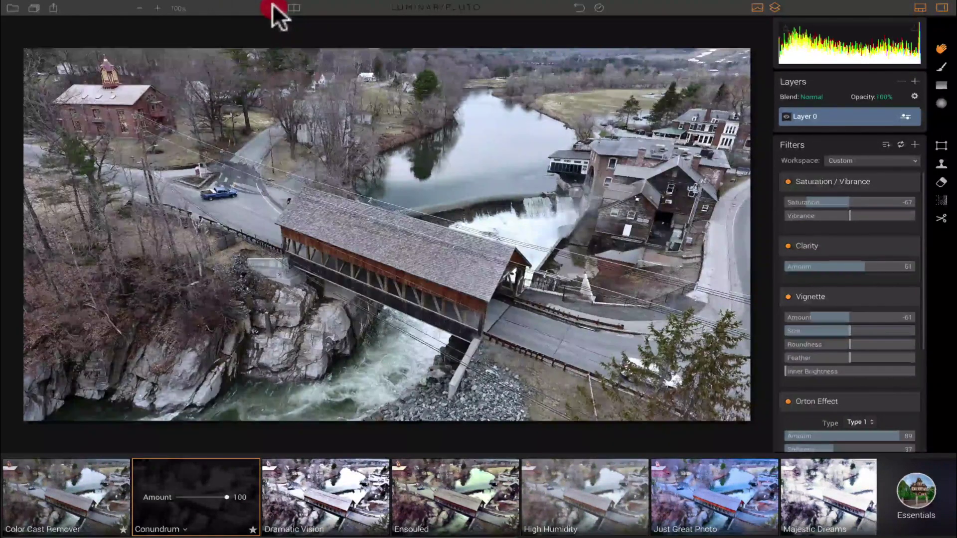
left_click(271, 7)
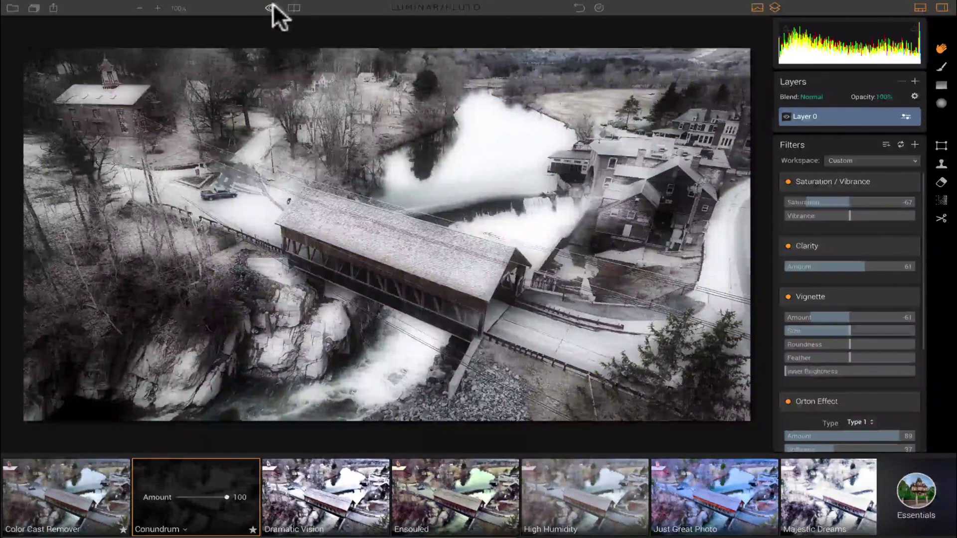
left_click(293, 7)
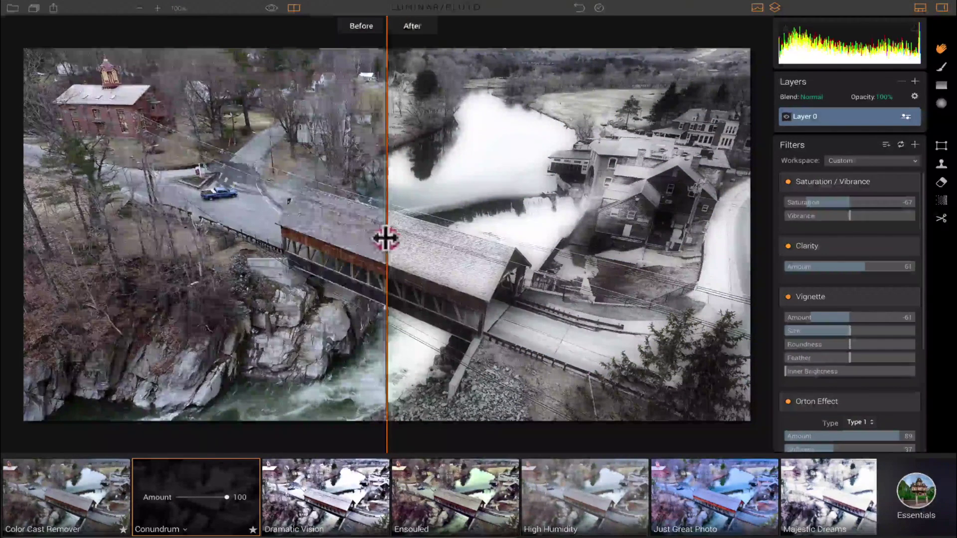
mouse_move(385, 238)
left_mouse_down()
mouse_move(66, 227)
mouse_move(573, 246)
mouse_move(231, 235)
mouse_move(515, 250)
mouse_move(375, 245)
left_mouse_up()
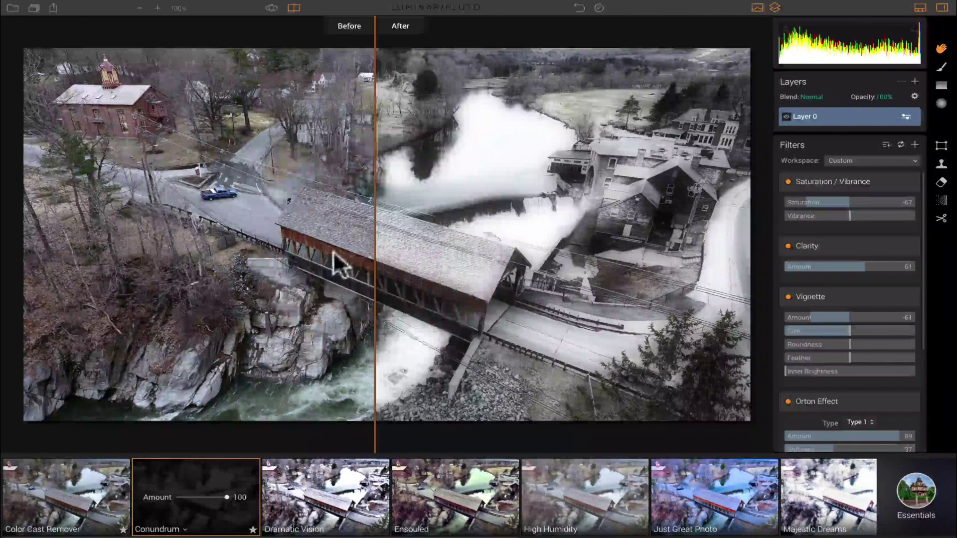
Try the Dramatic Vision preset and check it against the original in full and split before/after views
left_click(325, 472)
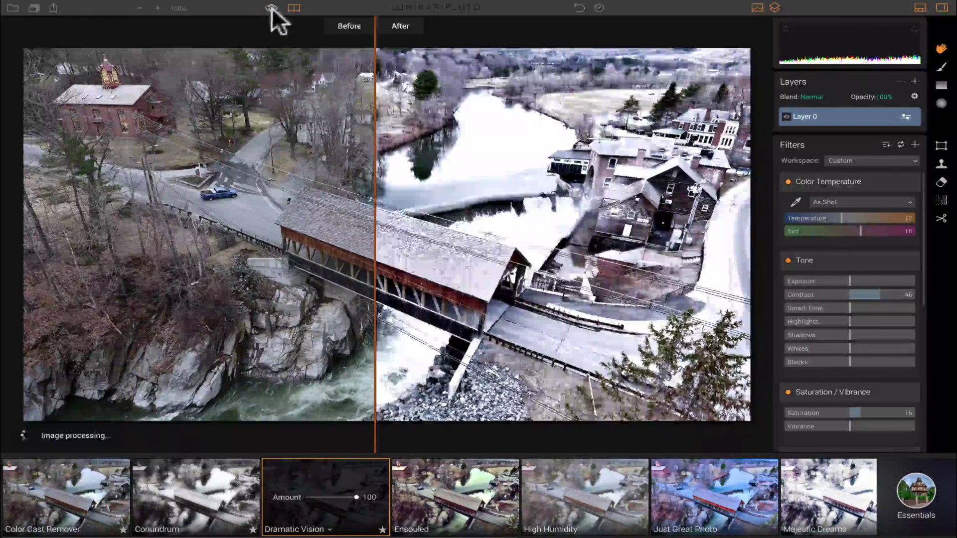
left_click(271, 7)
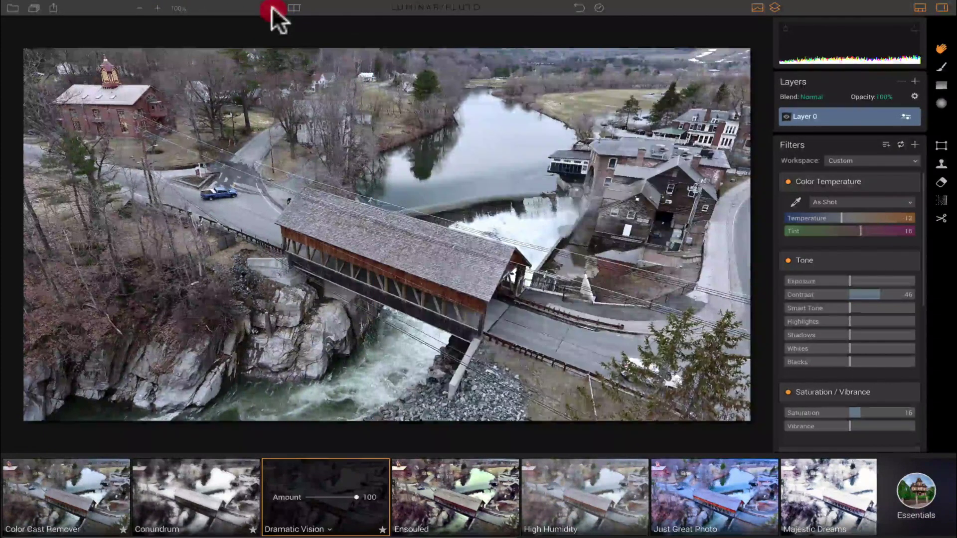
left_click(289, 7)
left_click(273, 7)
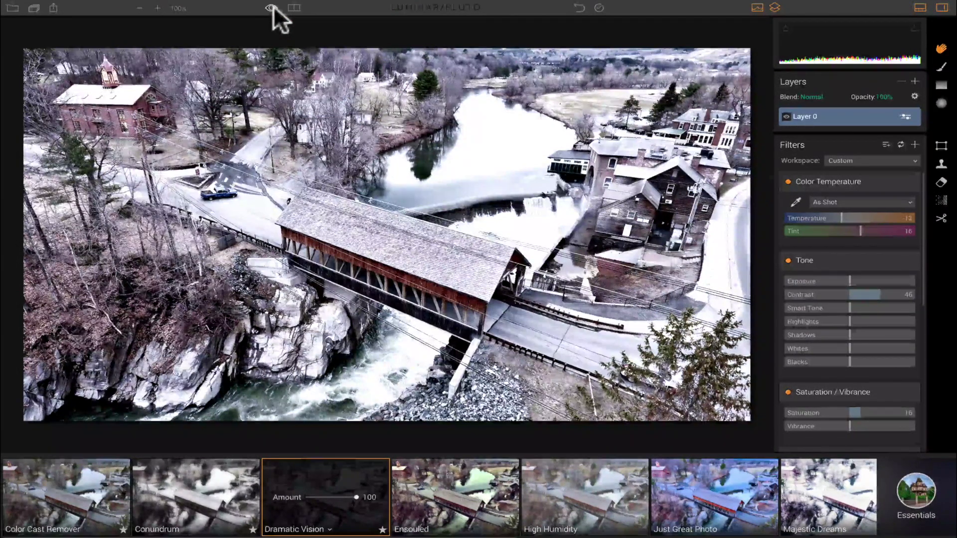
left_click(274, 6)
left_click(294, 8)
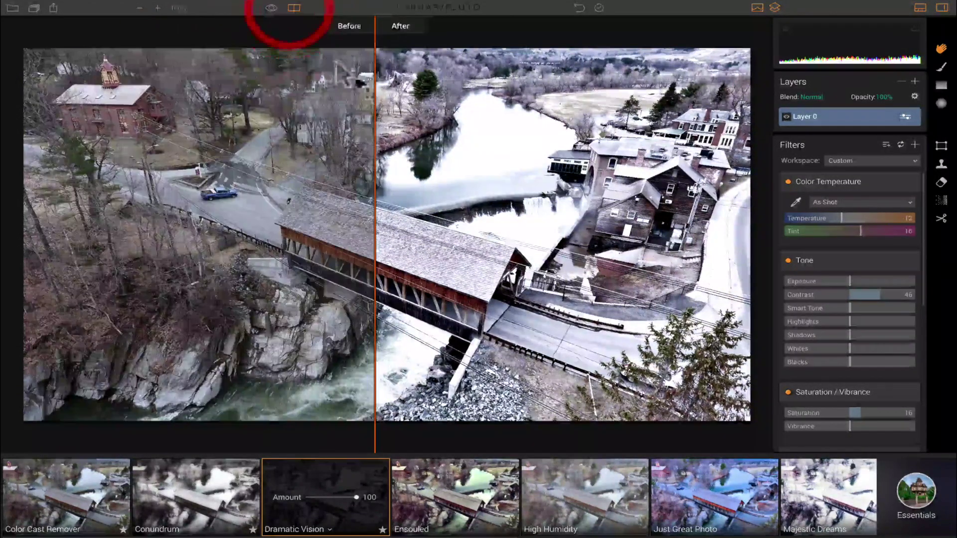
left_click_drag(373, 90, 377, 131)
left_click(294, 7)
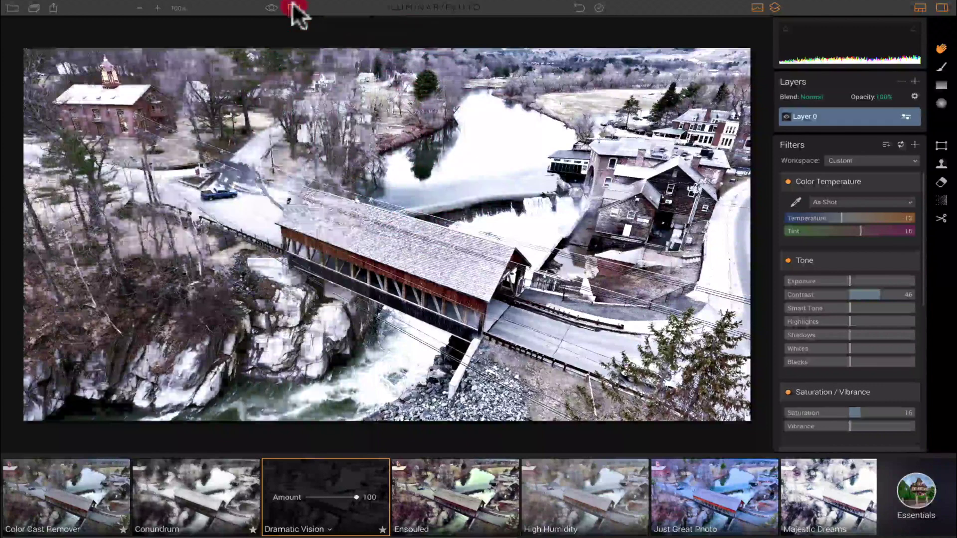
Try the Ensouled preset, compare it with the original by sweeping the split divider across the photo, and close the split view
left_click(460, 489)
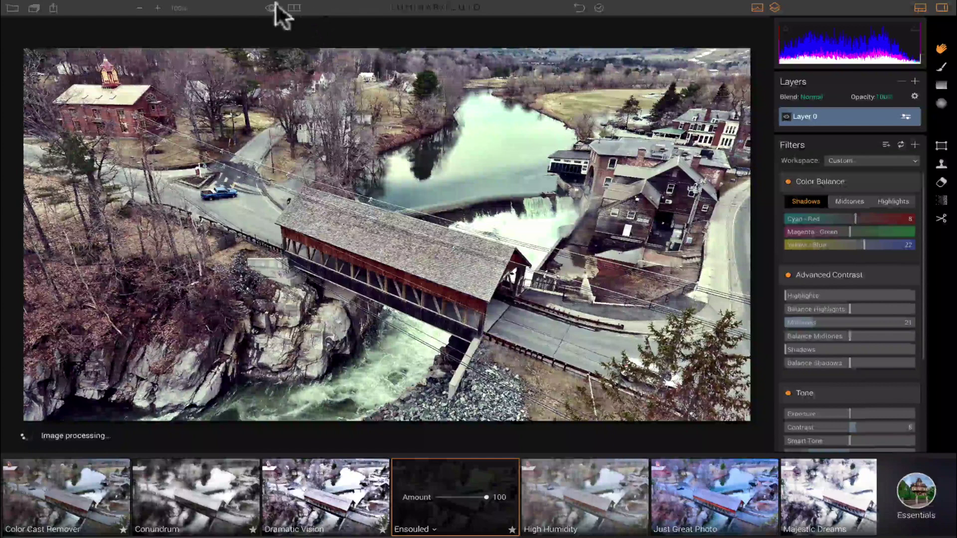
left_click(273, 7)
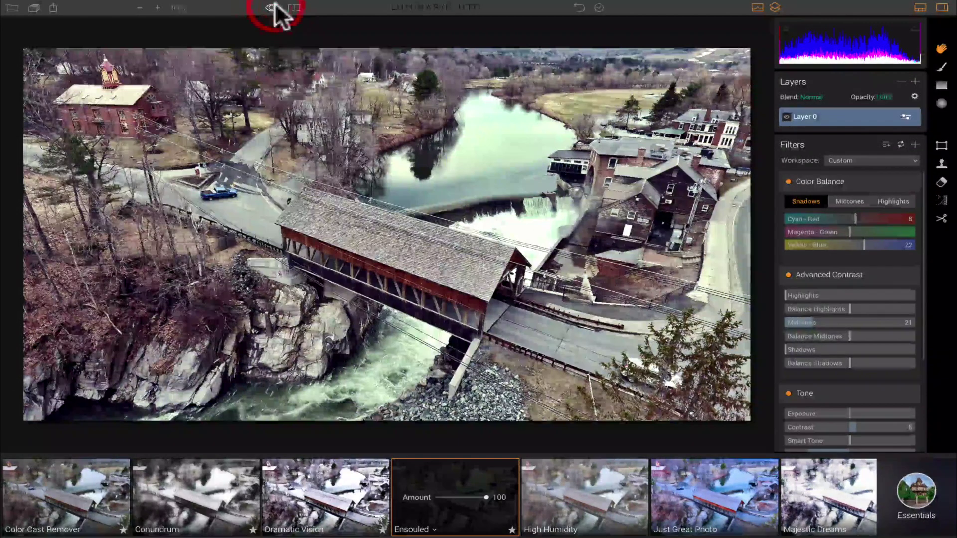
left_click(274, 8)
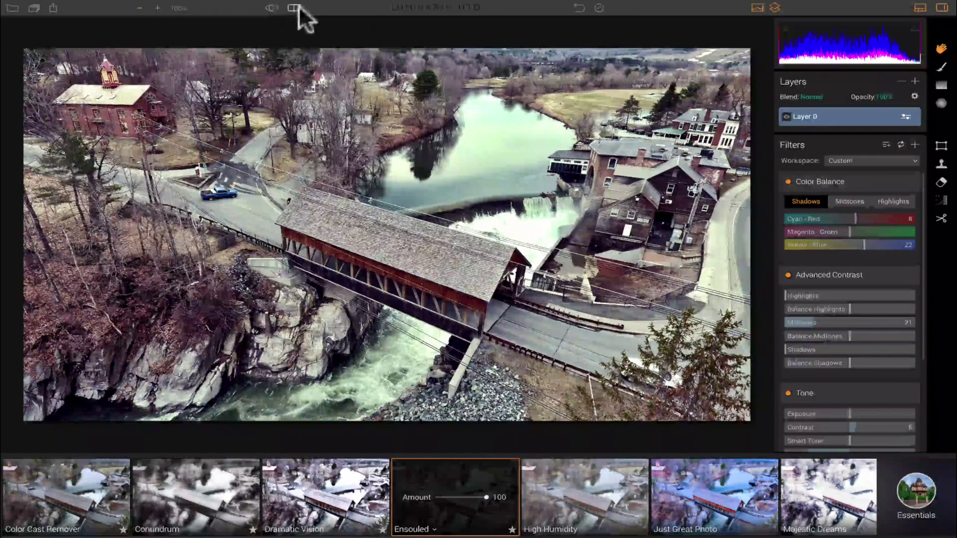
left_click(297, 8)
left_click_drag(370, 192, 490, 196)
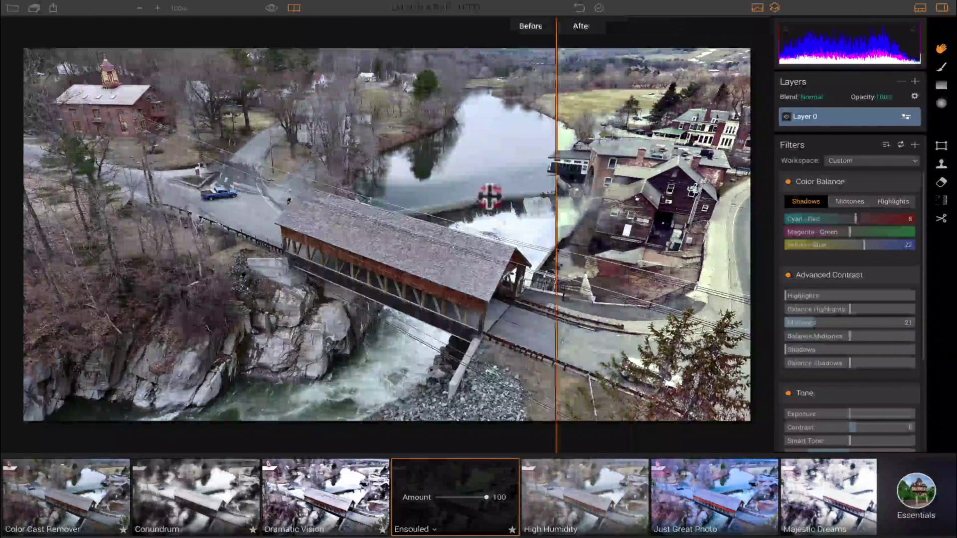
left_click_drag(556, 194, 445, 202)
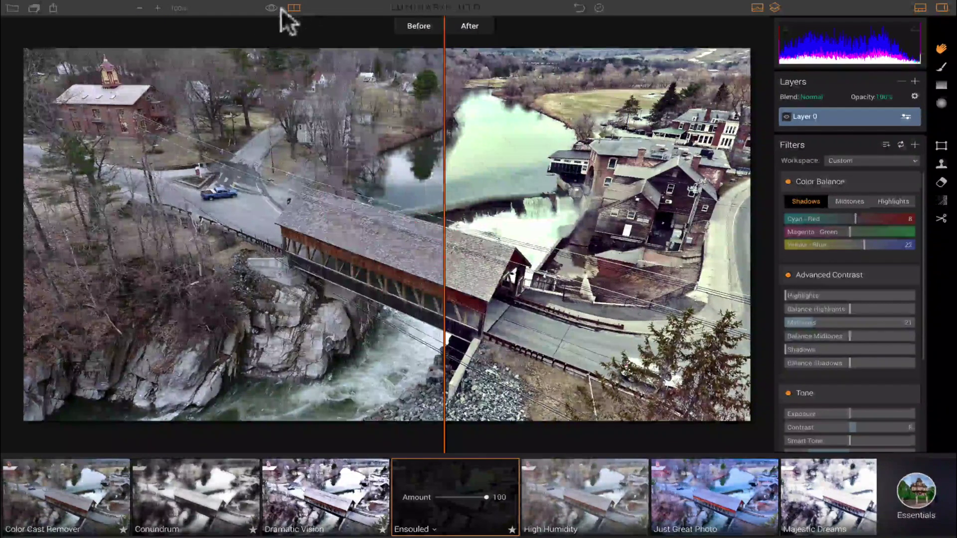
left_click(295, 8)
Apply the High Humidity preset, alternate repeatedly between original and edited photo, and compare both sides in the split view
left_click(505, 486)
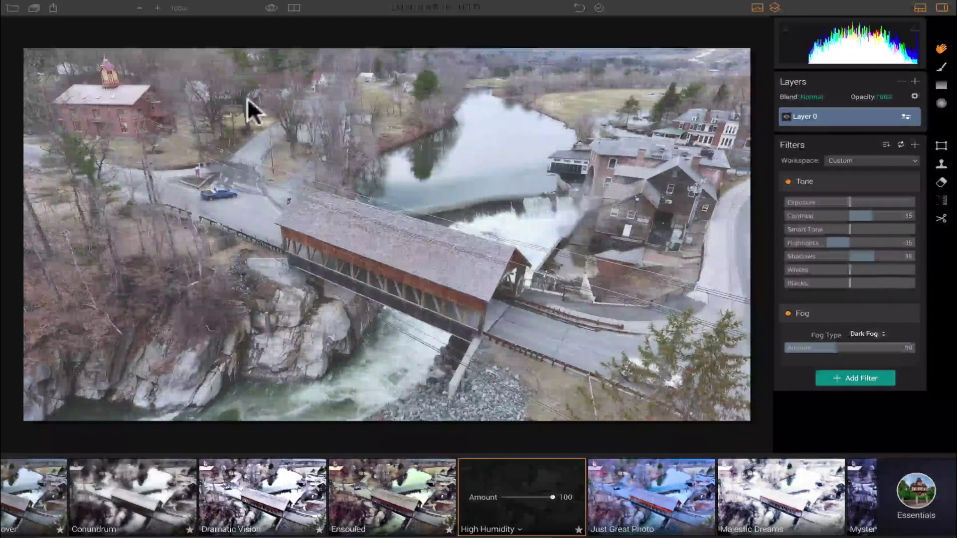
left_click(272, 8)
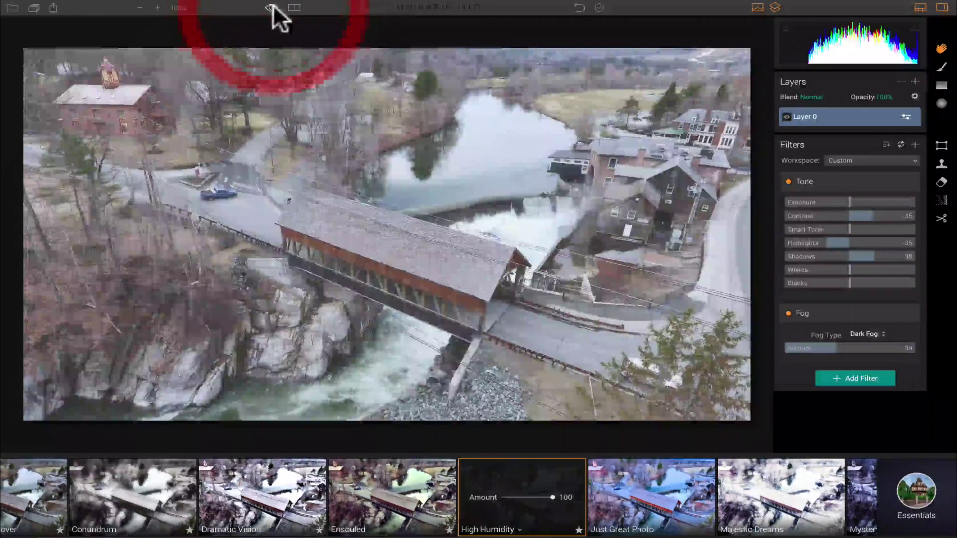
left_click(272, 8)
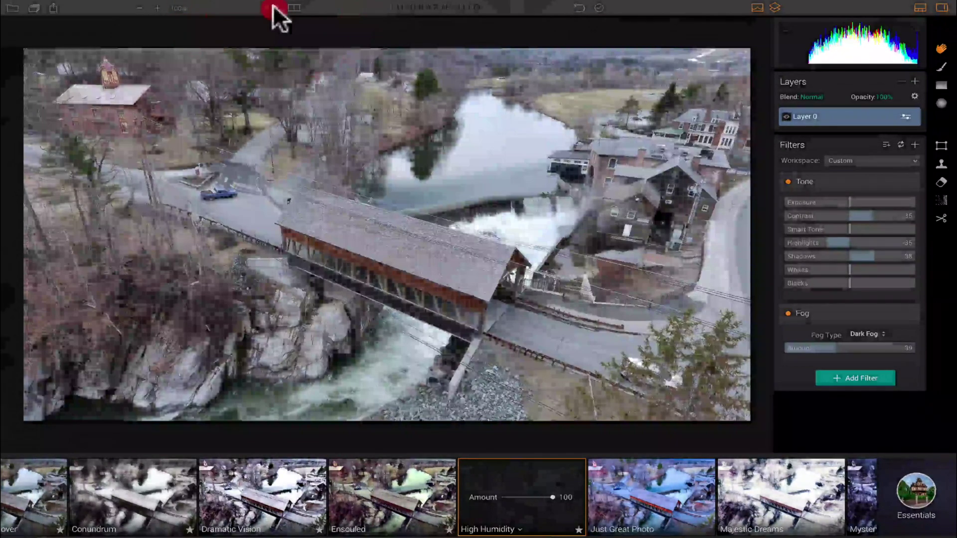
left_click(272, 8)
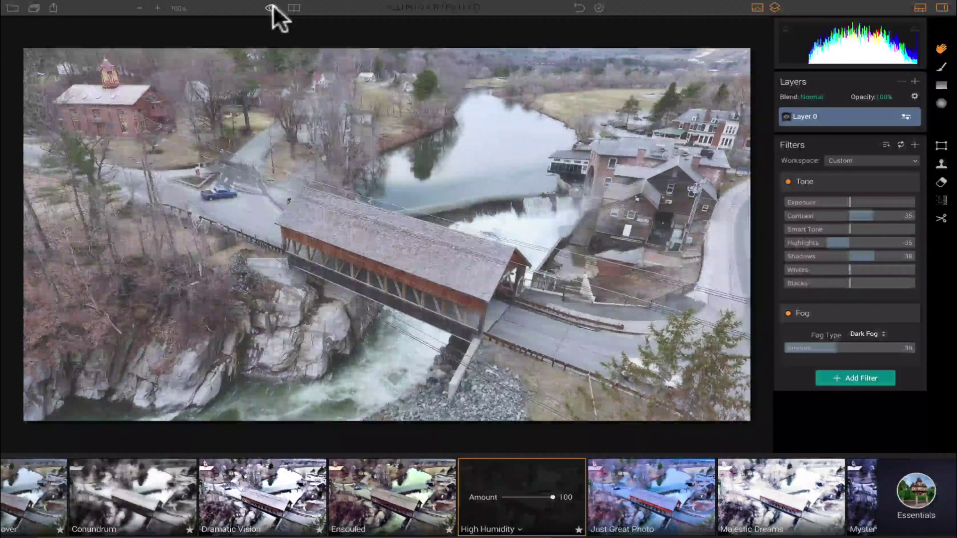
left_click(272, 8)
left_click(272, 7)
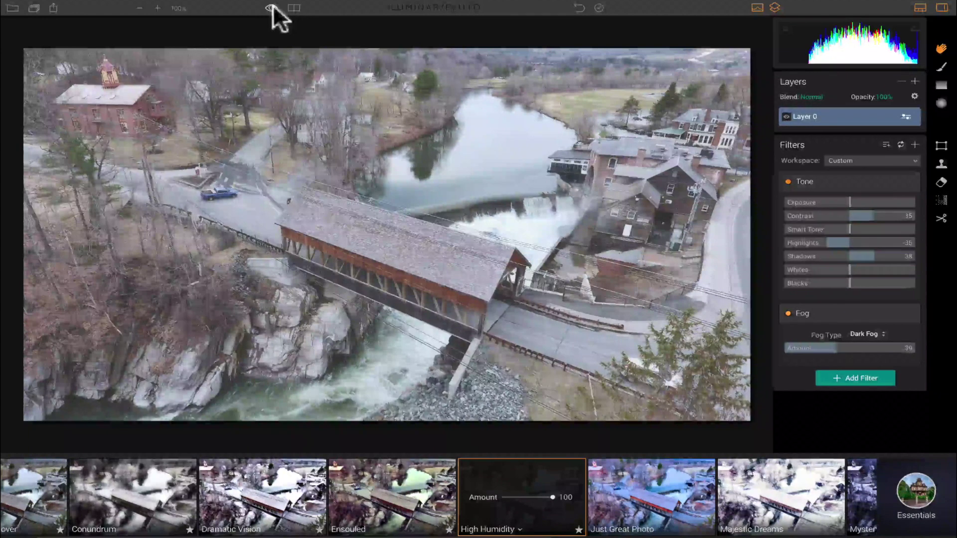
left_click(272, 8)
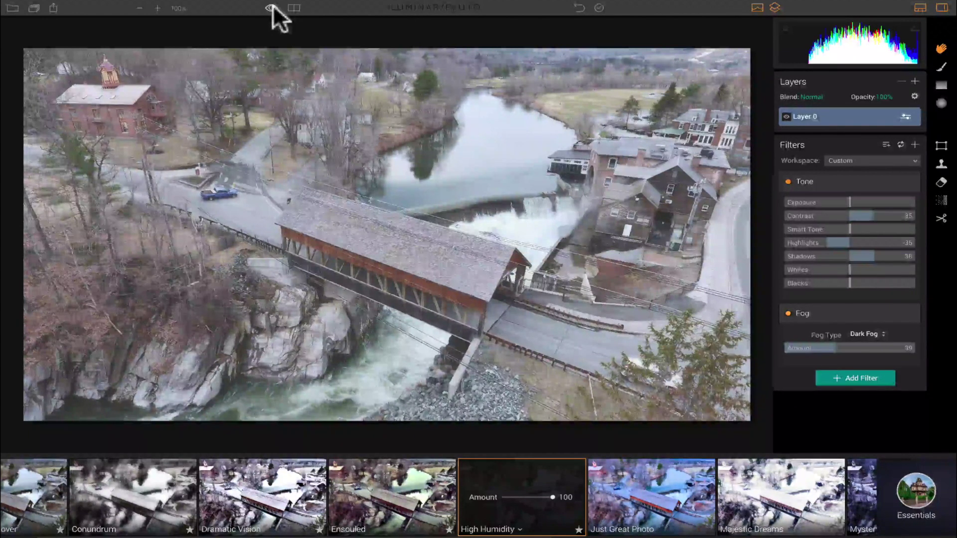
left_click(272, 8)
left_click(272, 7)
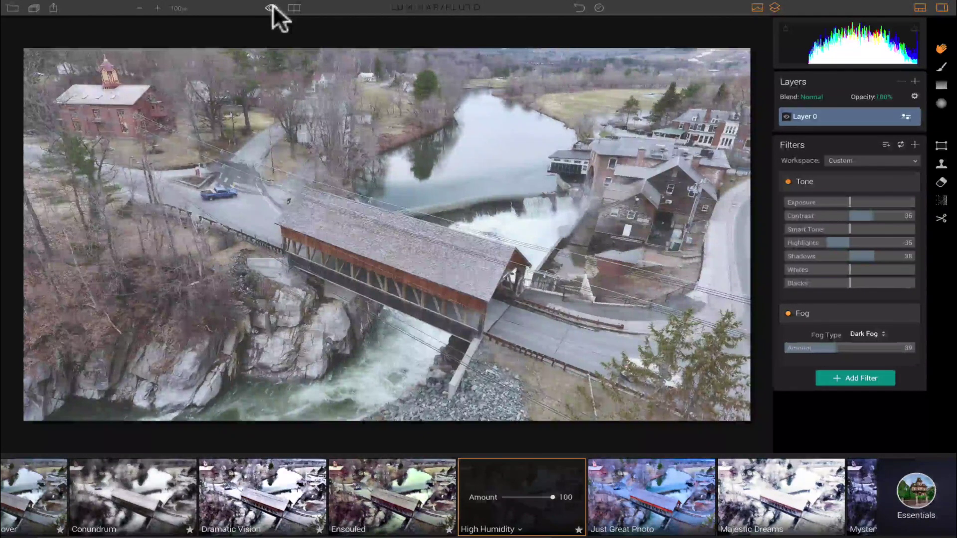
left_click(272, 7)
left_click(272, 7)
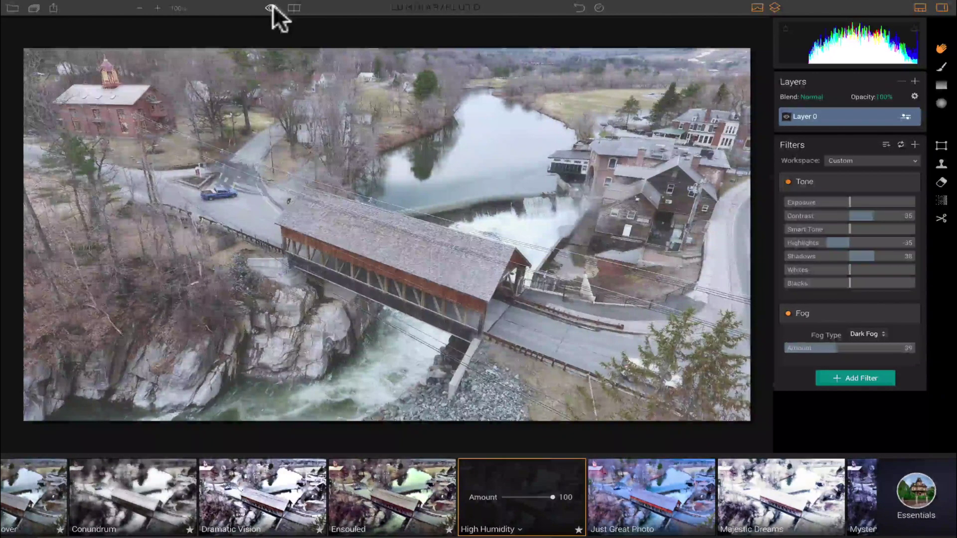
left_click(272, 7)
left_click(272, 7)
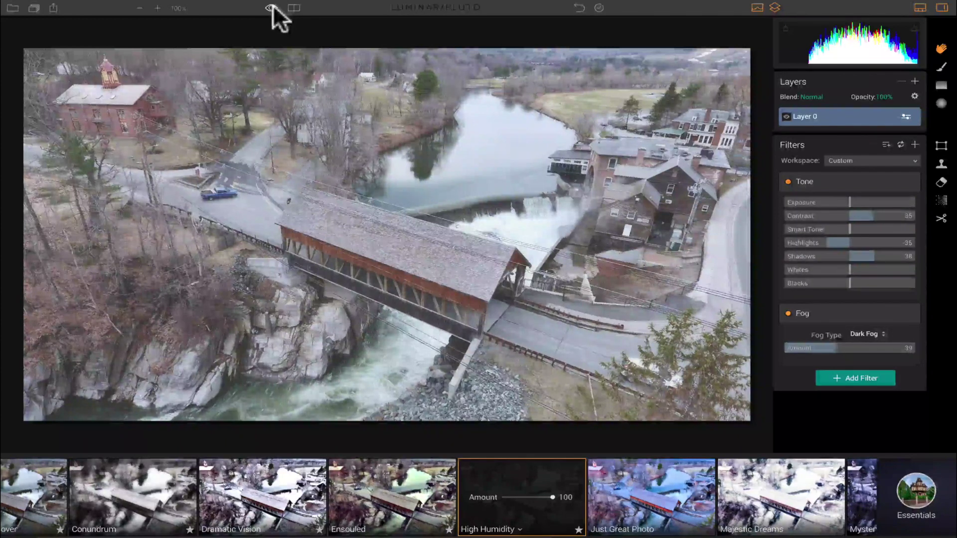
left_click(294, 8)
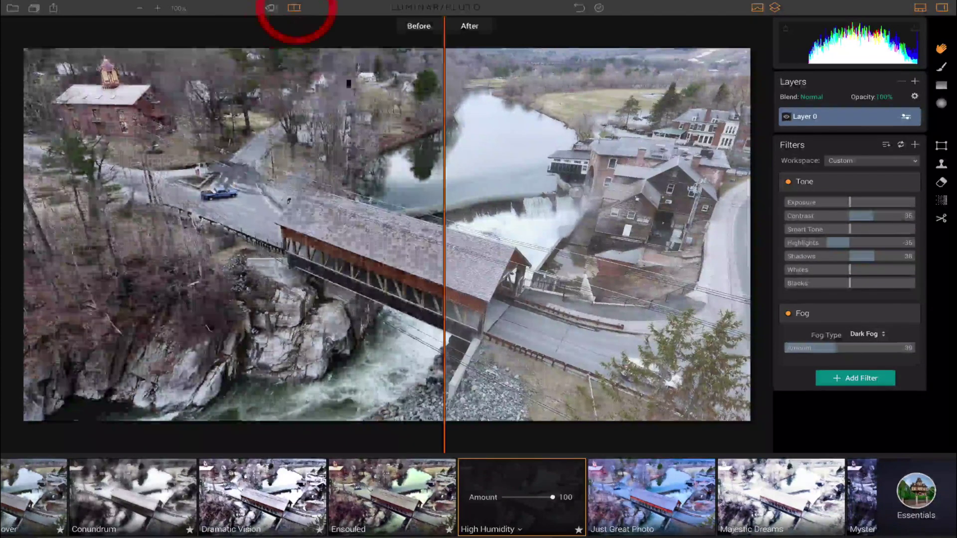
left_click_drag(444, 145, 355, 154)
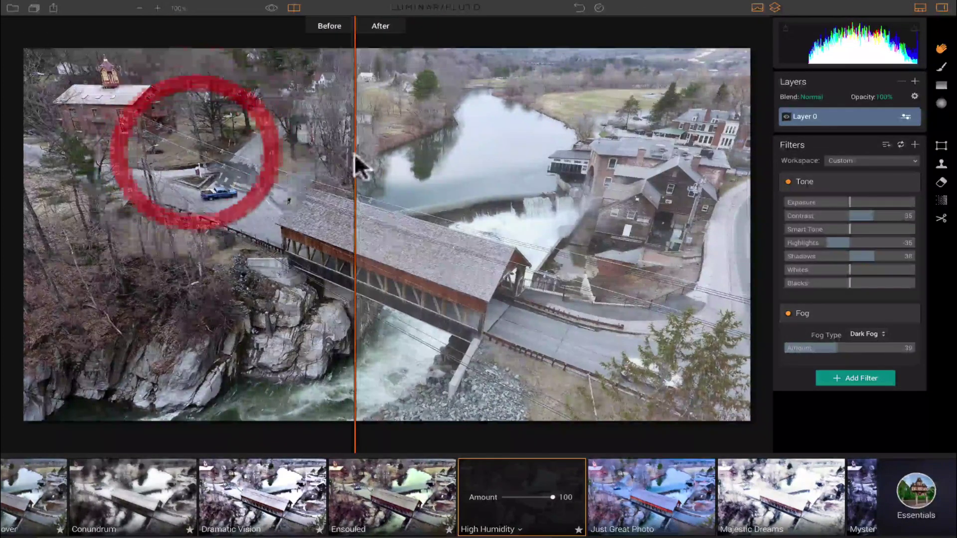
Try the Just Great Photo preset on the bridge photo and close the split before/after view
scroll(513, 511, "right", 2)
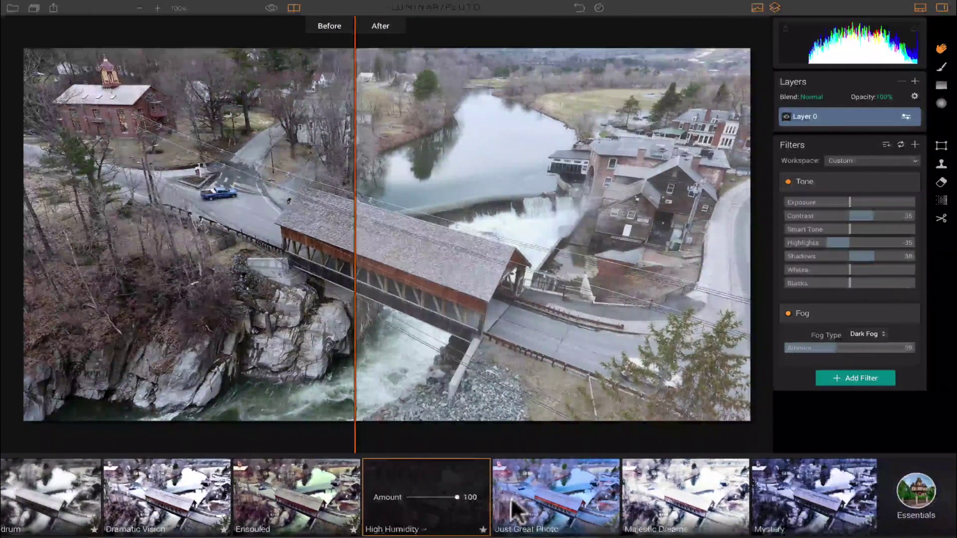
left_click(535, 481)
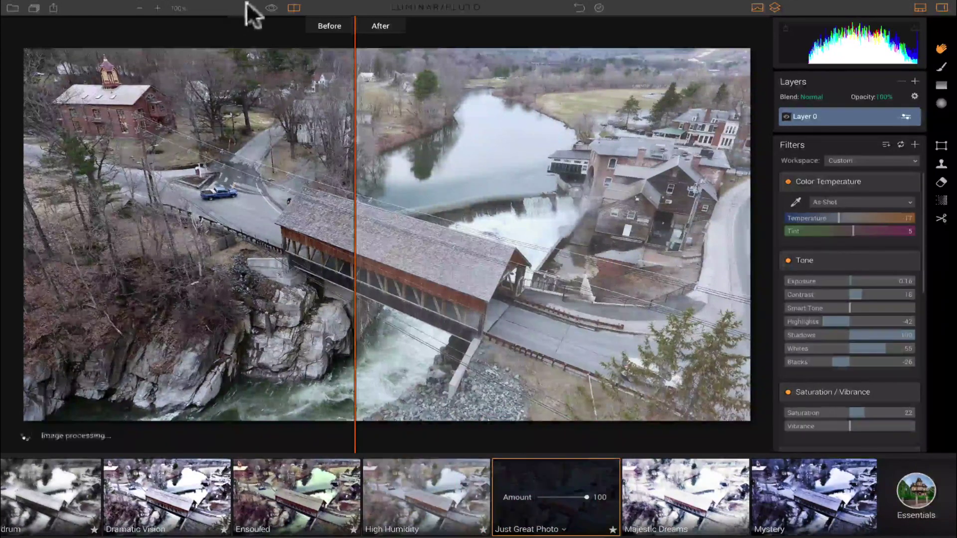
left_click(294, 8)
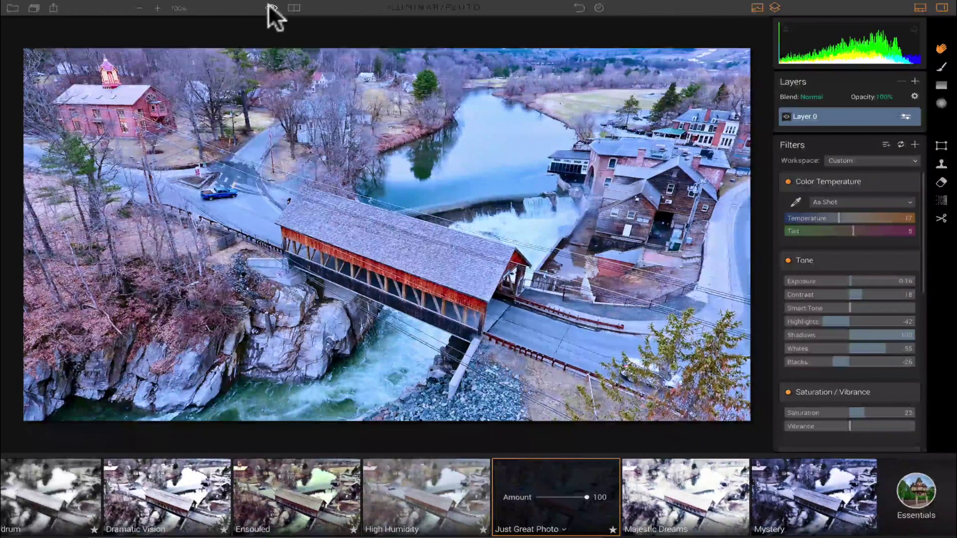
Alternate repeatedly between the original photo and the Just Great Photo version at full size
left_click(270, 8)
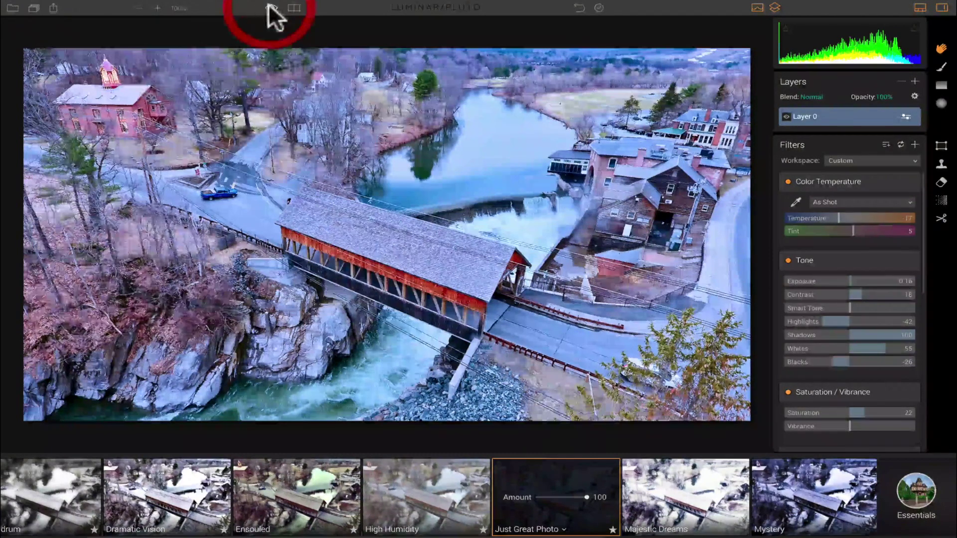
left_click(269, 7)
left_click(269, 7)
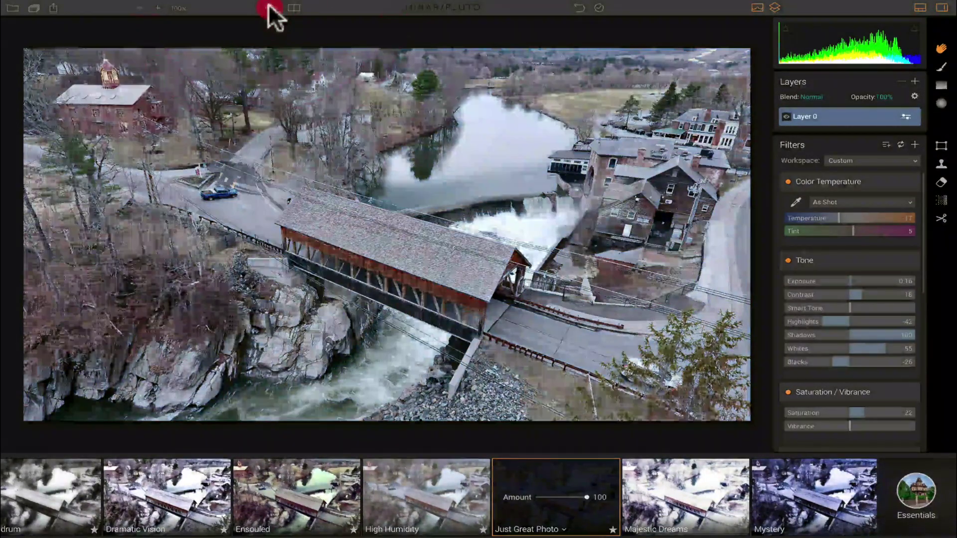
left_click(270, 7)
left_click(270, 8)
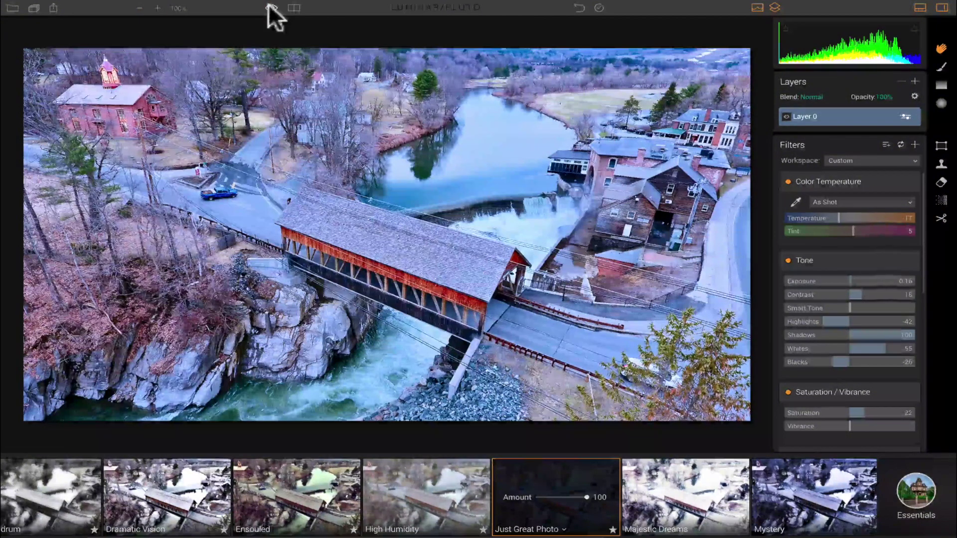
left_click(270, 8)
left_click(270, 8)
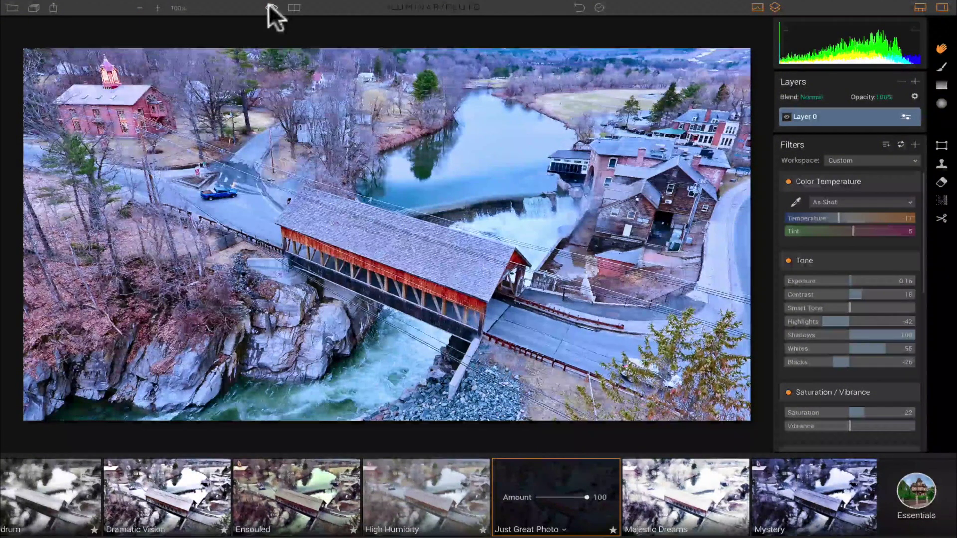
left_click(270, 8)
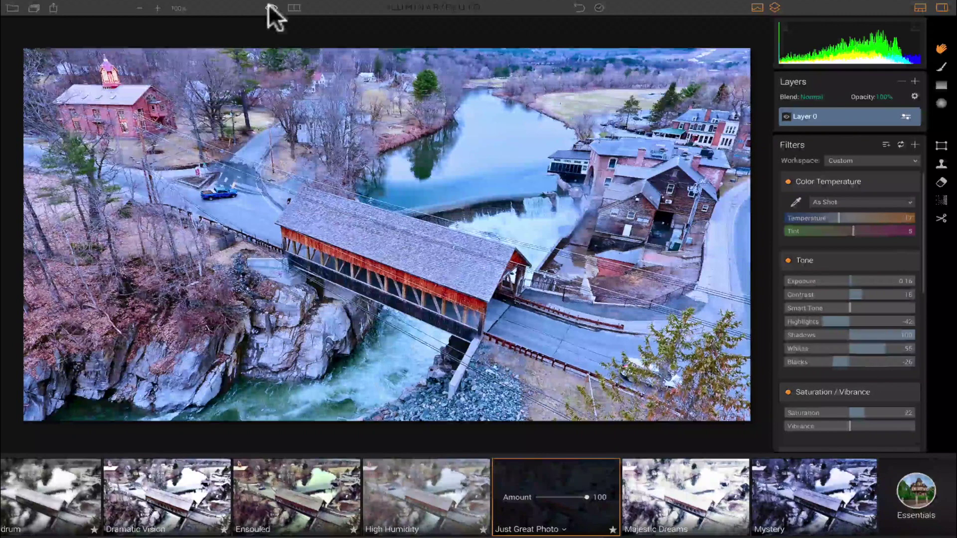
left_click(270, 8)
left_click(270, 8)
left_click(270, 8)
left_click(270, 8)
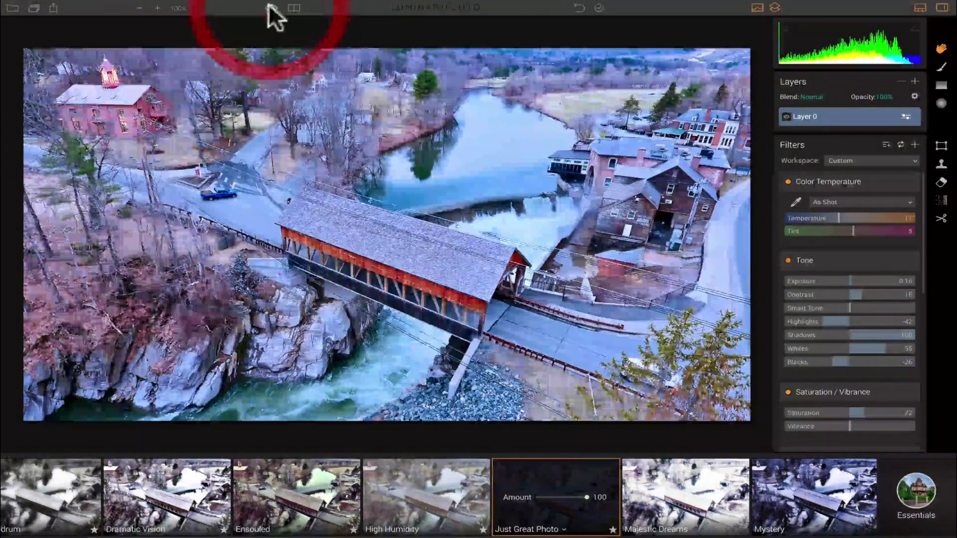
left_click(271, 8)
left_click(271, 9)
Compare the Just Great Photo result with the original in the split view, sweeping the divider across the left half of the photo
left_click(294, 8)
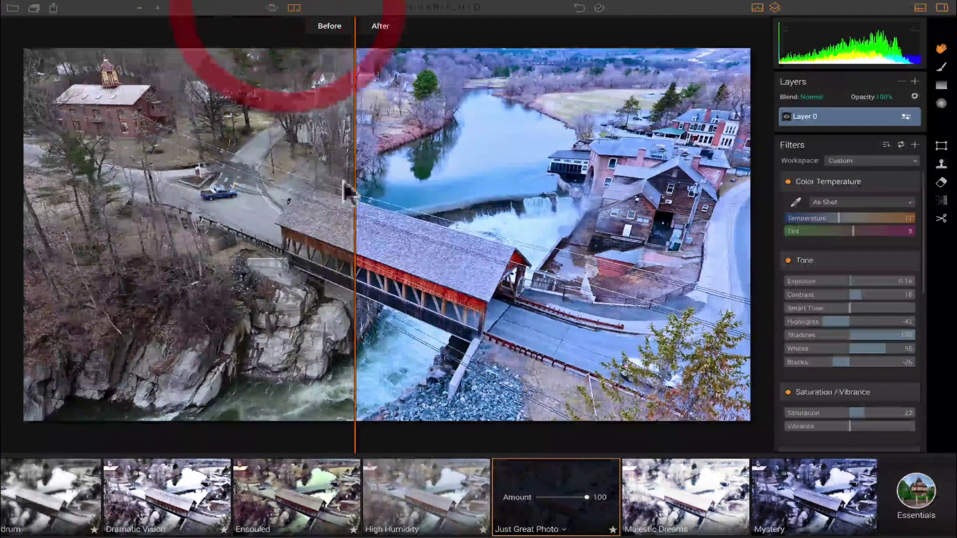
left_click_drag(348, 192, 309, 166)
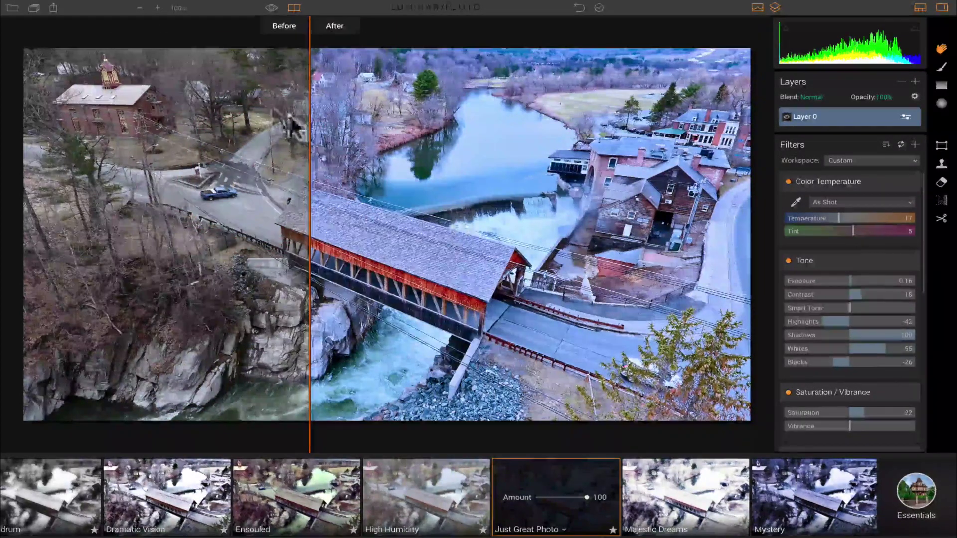
left_click_drag(306, 119, 381, 122)
Try the Majestic Dreams preset at an amount of 100 and close the split view
scroll(578, 494, "right", 2)
left_click(579, 479)
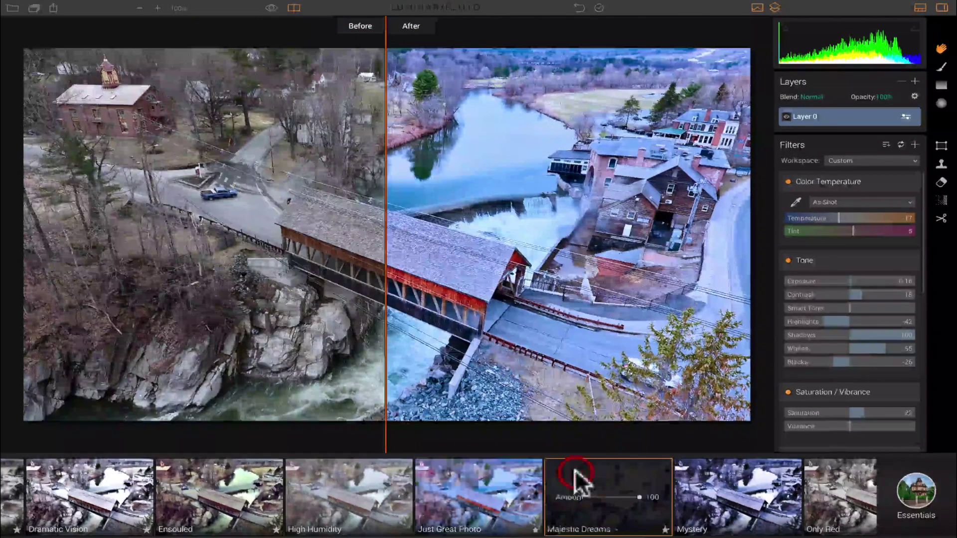
left_click(293, 8)
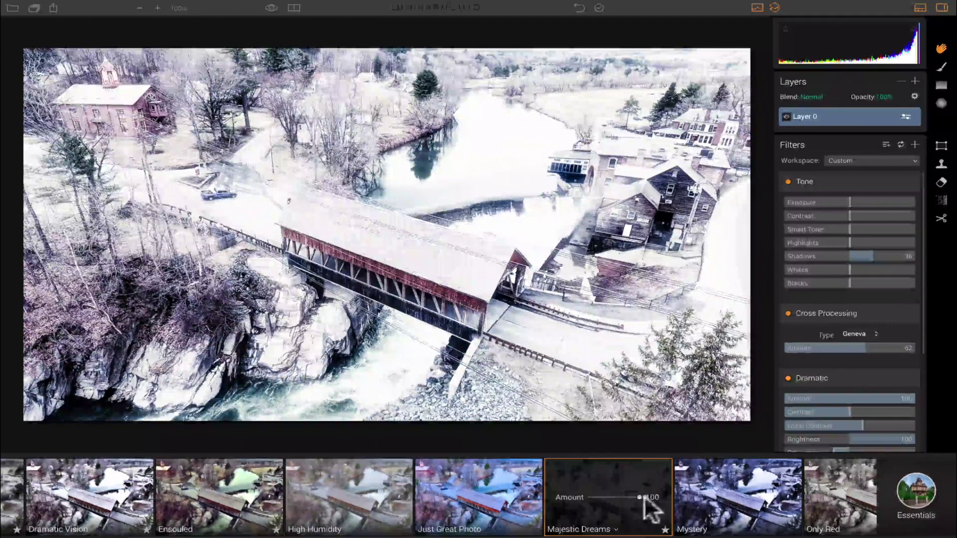
mouse_move(639, 495)
left_mouse_down()
mouse_move(616, 495)
mouse_move(645, 495)
left_mouse_up()
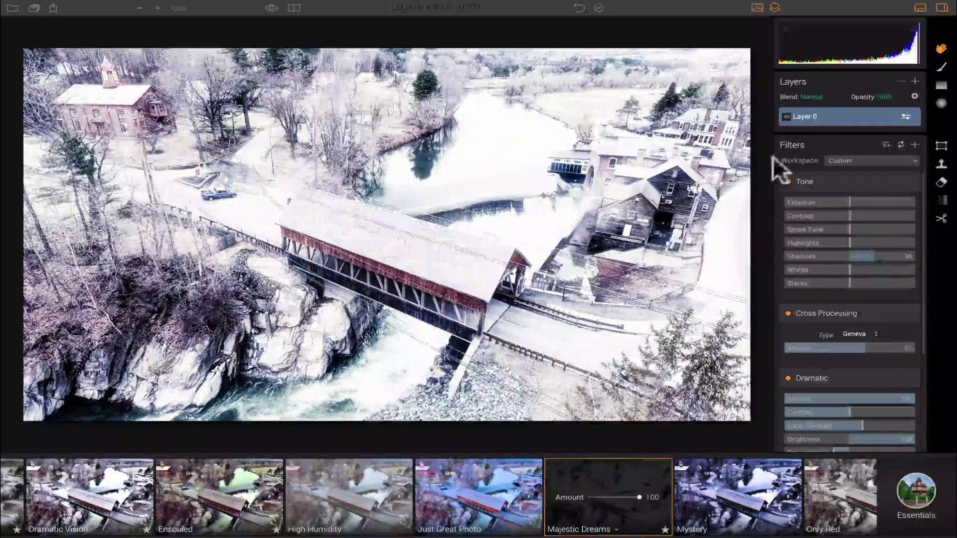
Examine the Tone, Cross Processing, Dramatic and Image Radiance settings behind Majestic Dreams and compare the result with the original
scroll(839, 237, "down", 3)
scroll(840, 238, "up", 3)
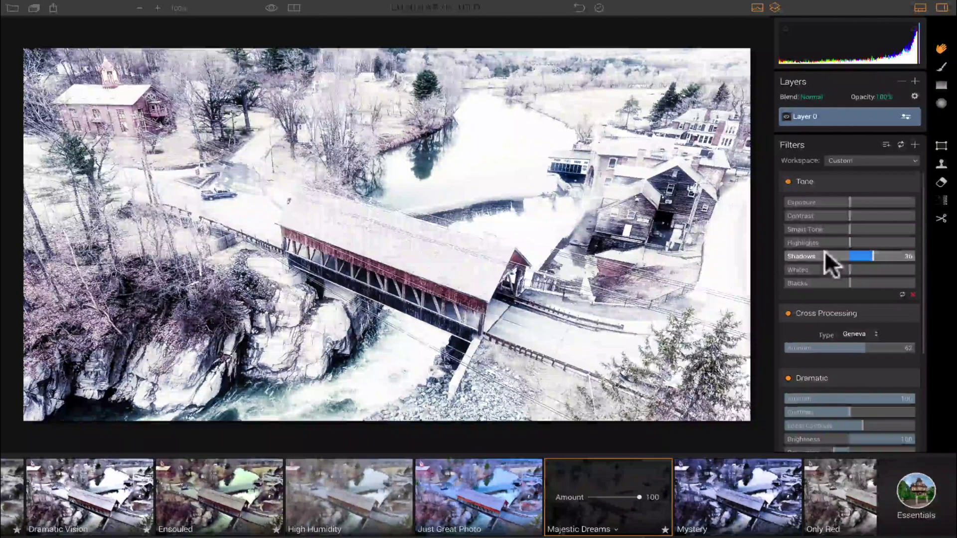
scroll(825, 252, "down", 2)
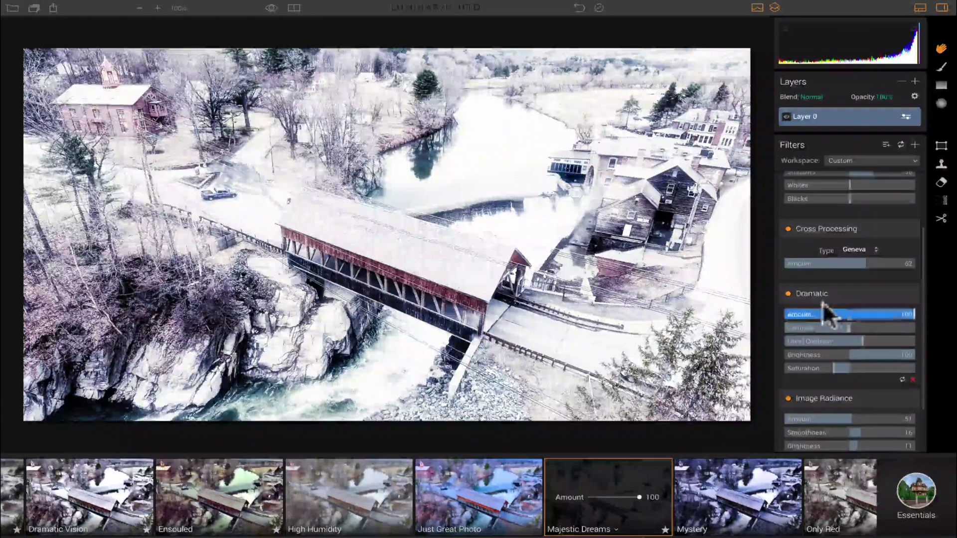
scroll(838, 349, "down", 1)
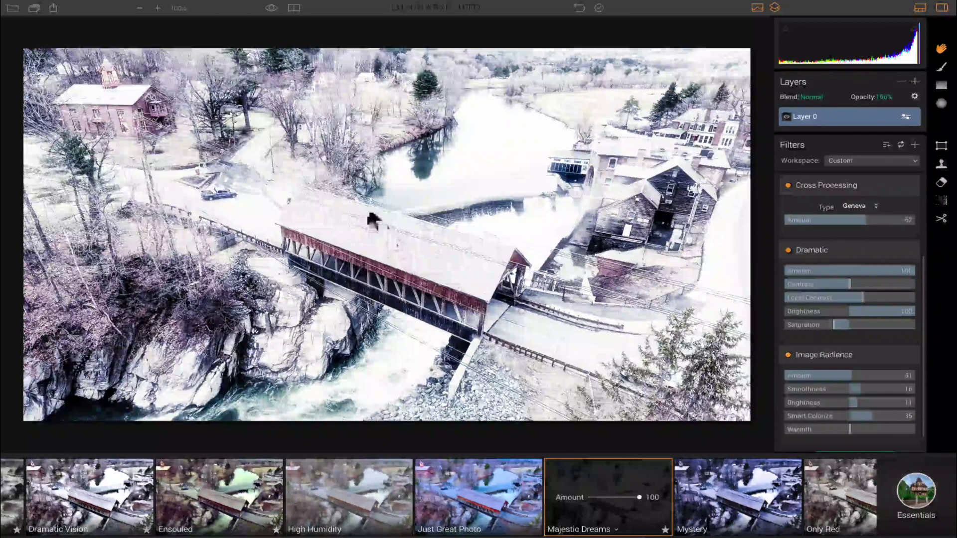
left_click(272, 8)
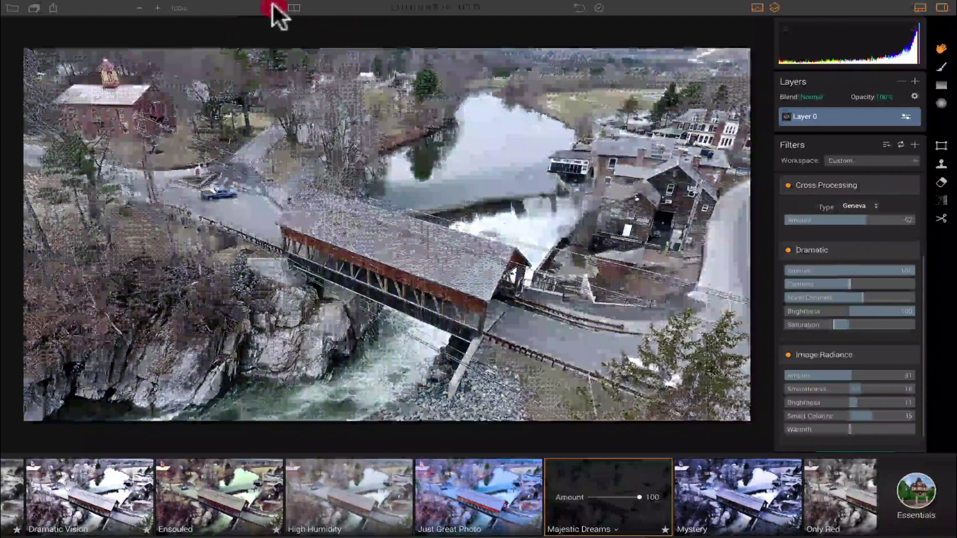
Try the Mystery preset and examine its filter settings from Tone through Vignette
scroll(553, 496, "right", 2)
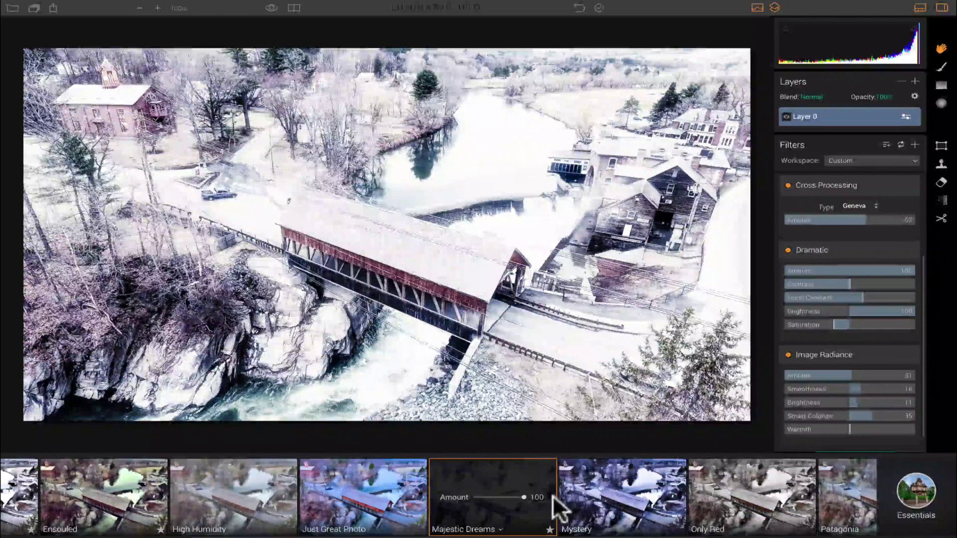
scroll(553, 495, "right", 2)
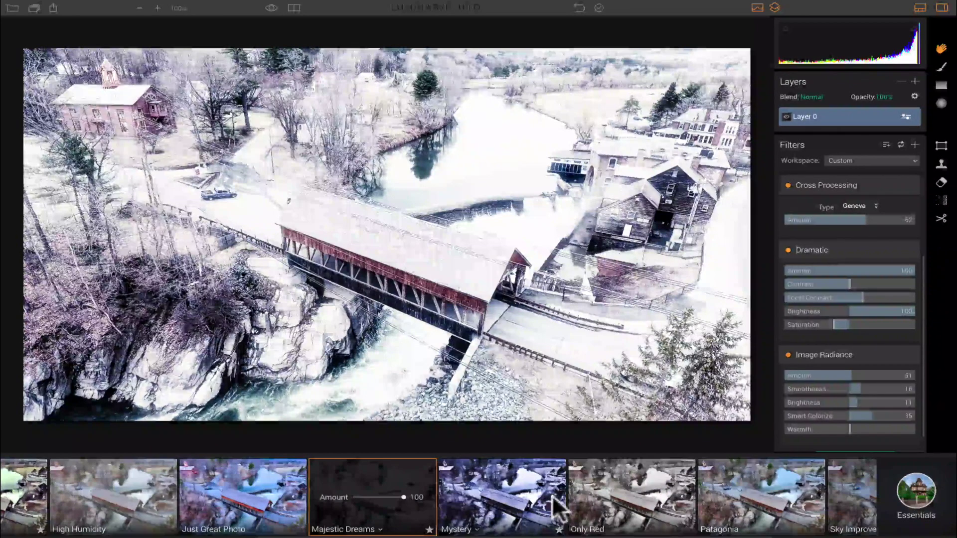
left_click(511, 494)
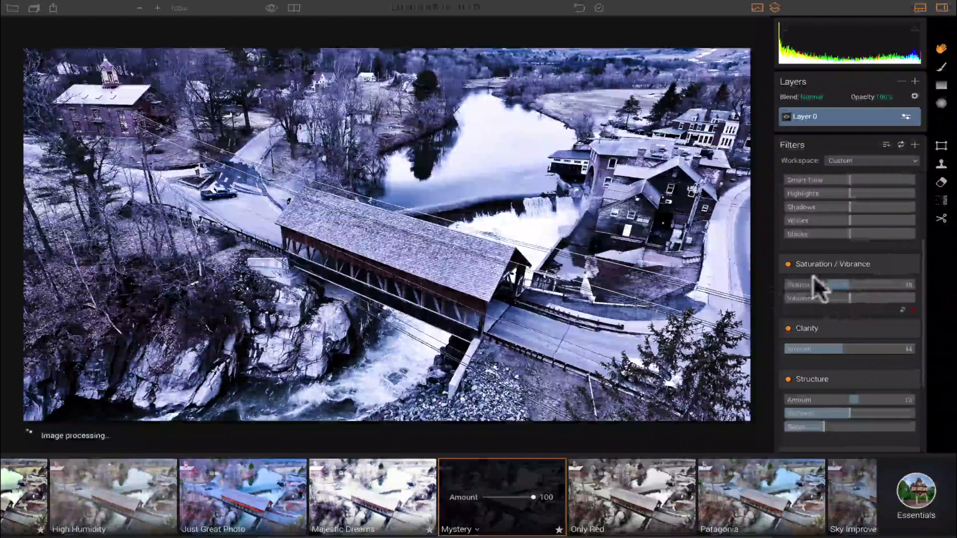
scroll(827, 298, "down", 5)
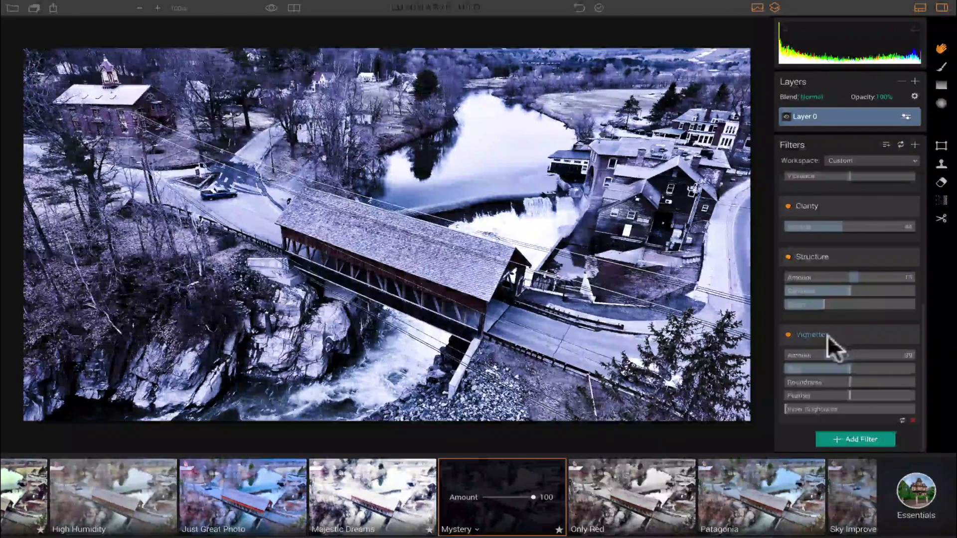
scroll(827, 299, "up", 5)
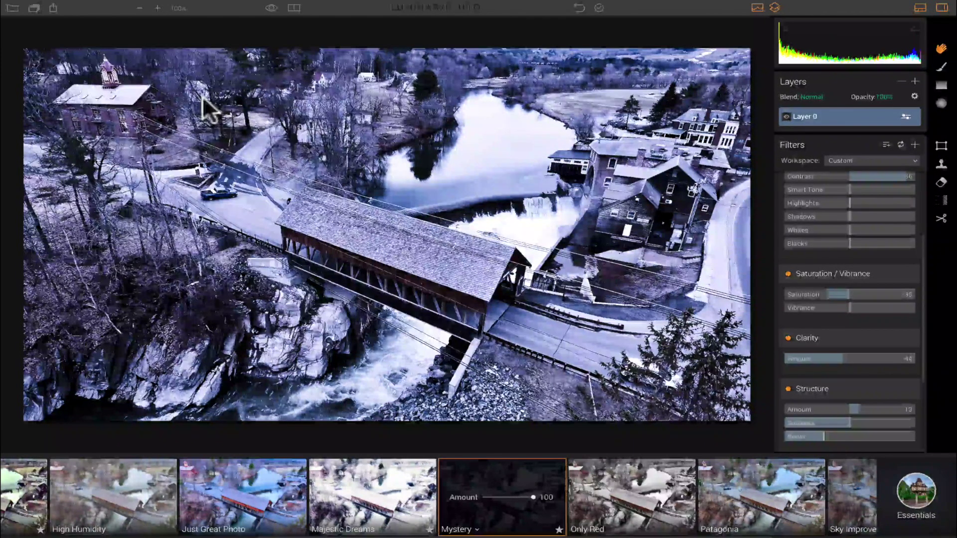
Switch back and forth between the original photo and the Mystery version
left_click(272, 8)
left_click(272, 8)
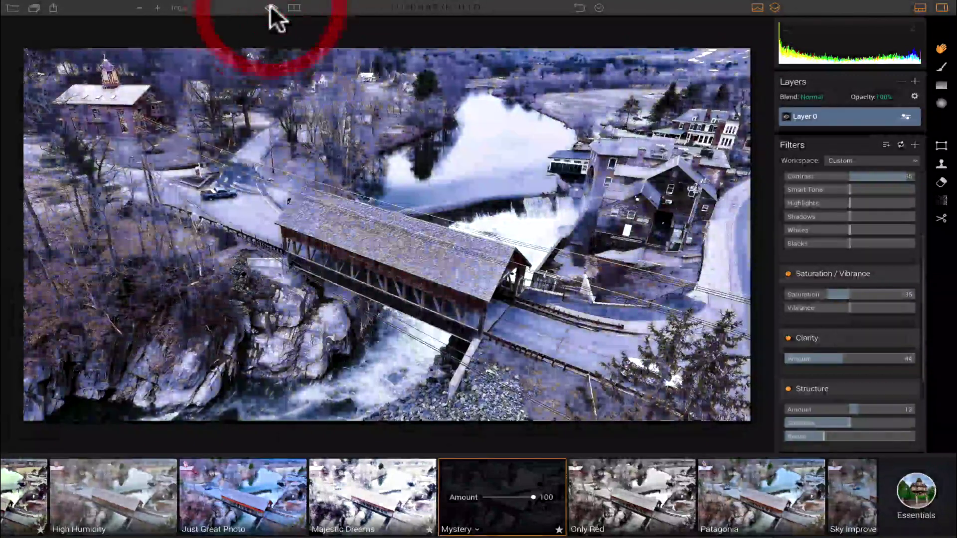
left_click(271, 8)
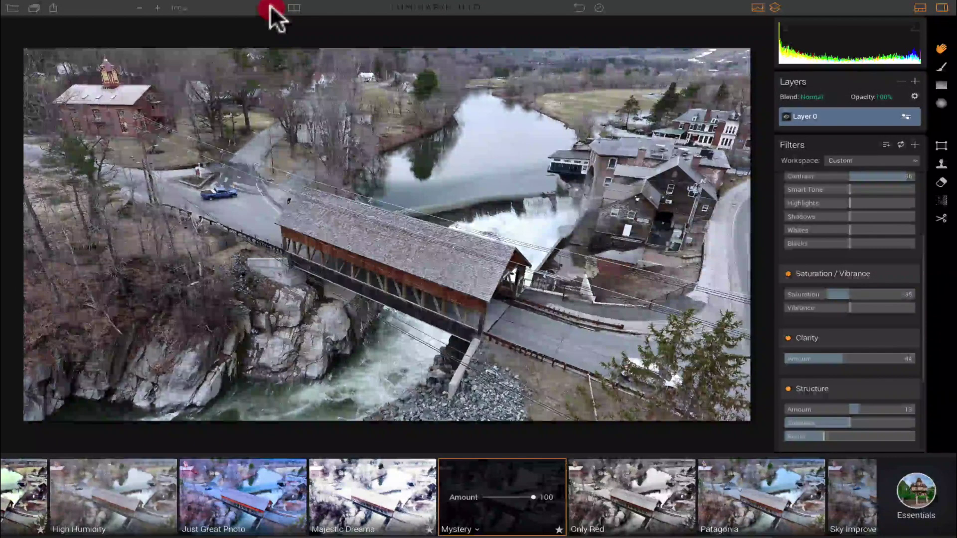
left_click(271, 6)
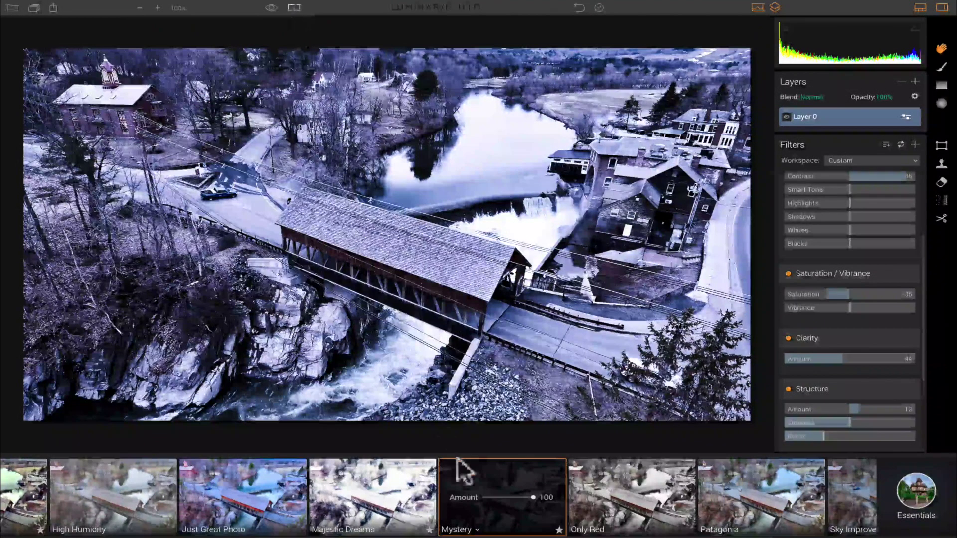
Set the Mystery preset's amount to 76 and compare both sides in the split view with the divider shifted over the bridge
left_click(522, 494)
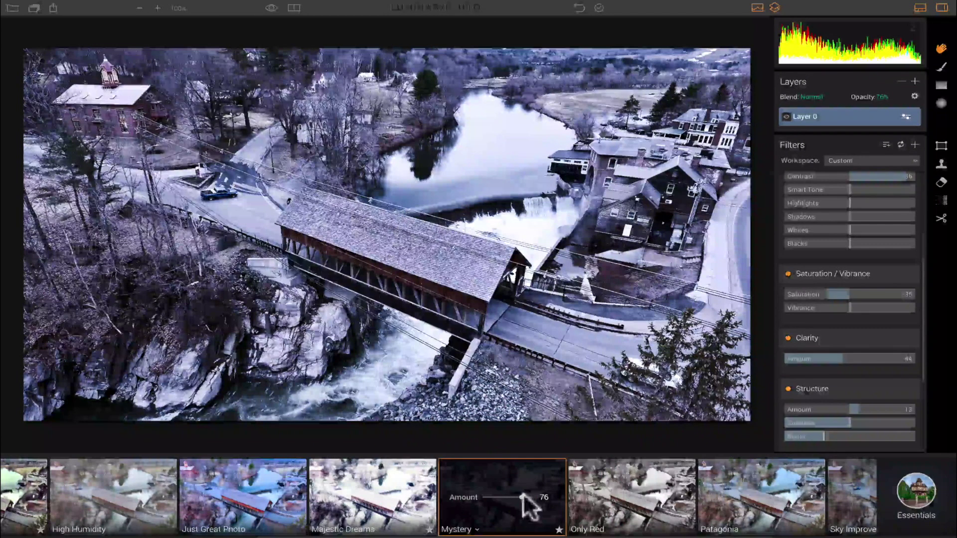
left_click(295, 8)
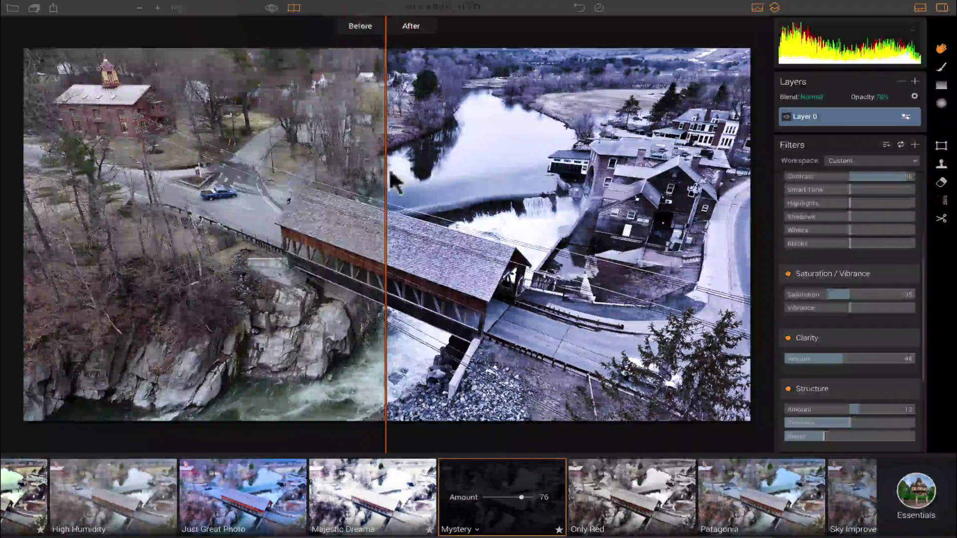
left_click_drag(385, 171, 430, 207)
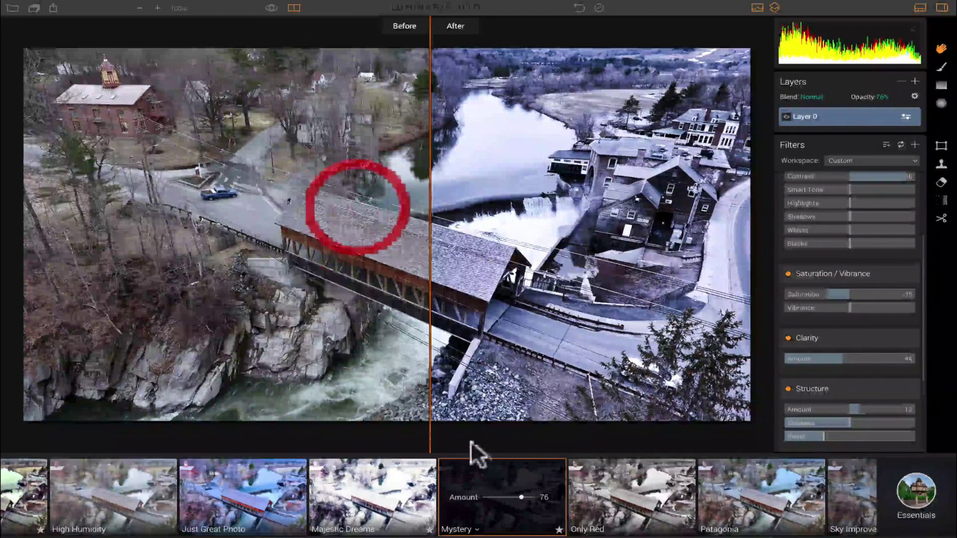
Try the Only Red preset and return from the split view to the full edited photo
scroll(449, 493, "right", 5)
left_click(396, 476)
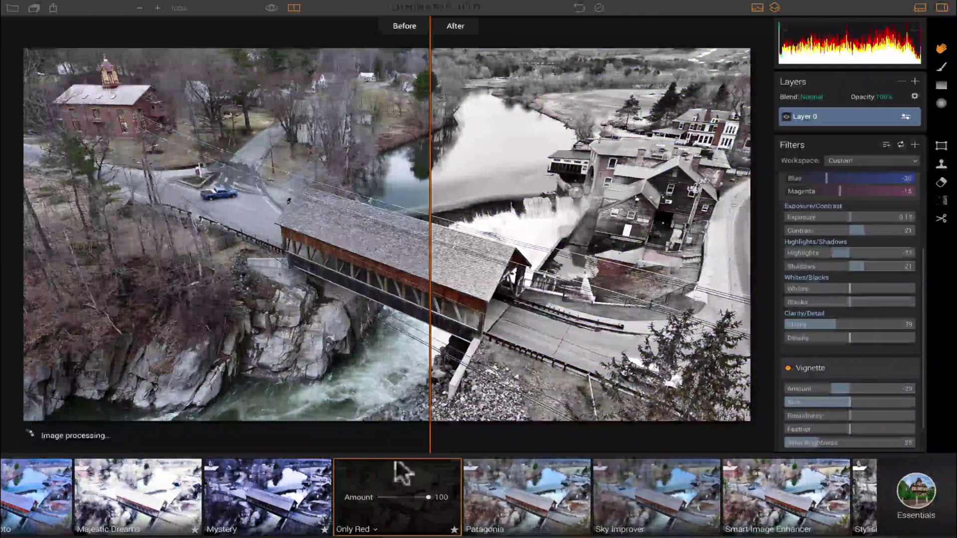
left_click(294, 7)
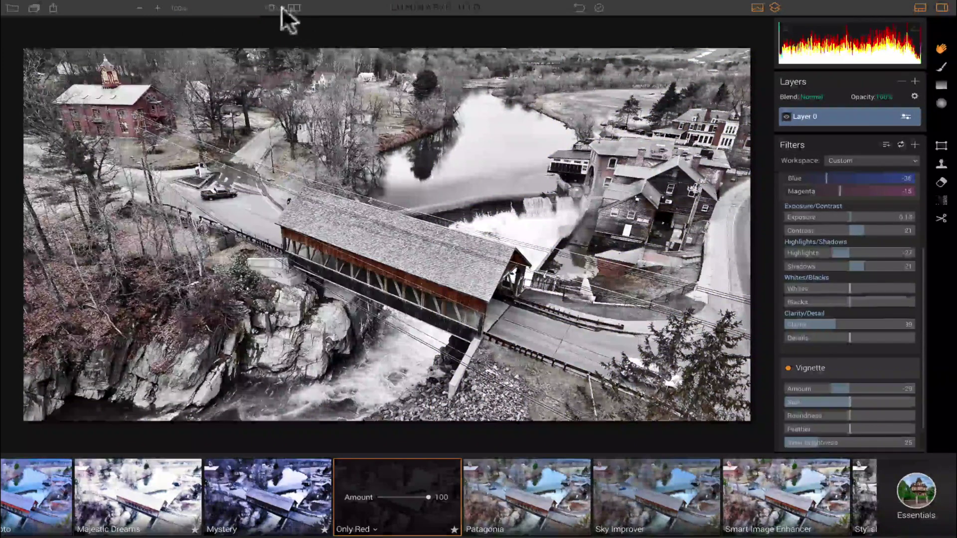
Compare the Only Red result with the original, set its amount to 82, and examine its filter settings
left_click(269, 8)
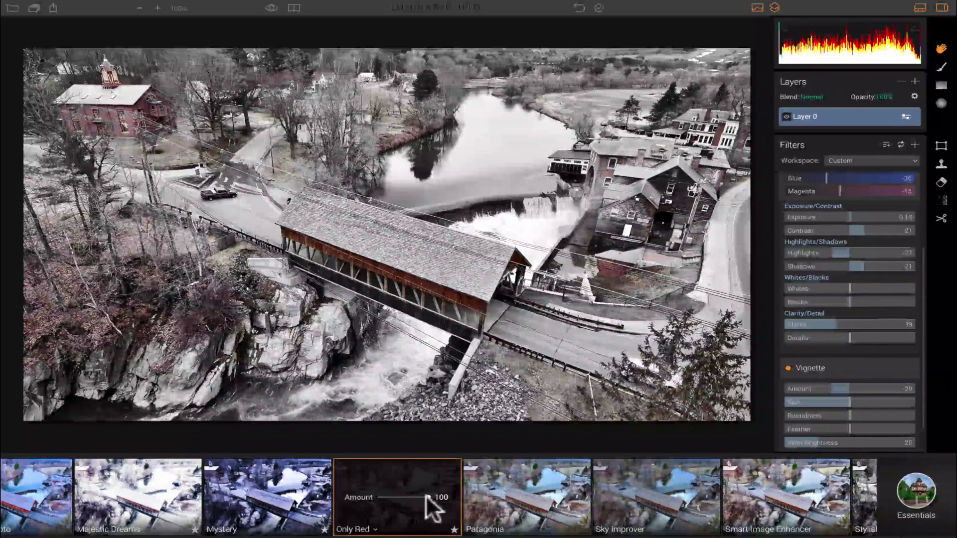
left_click_drag(425, 494, 420, 495)
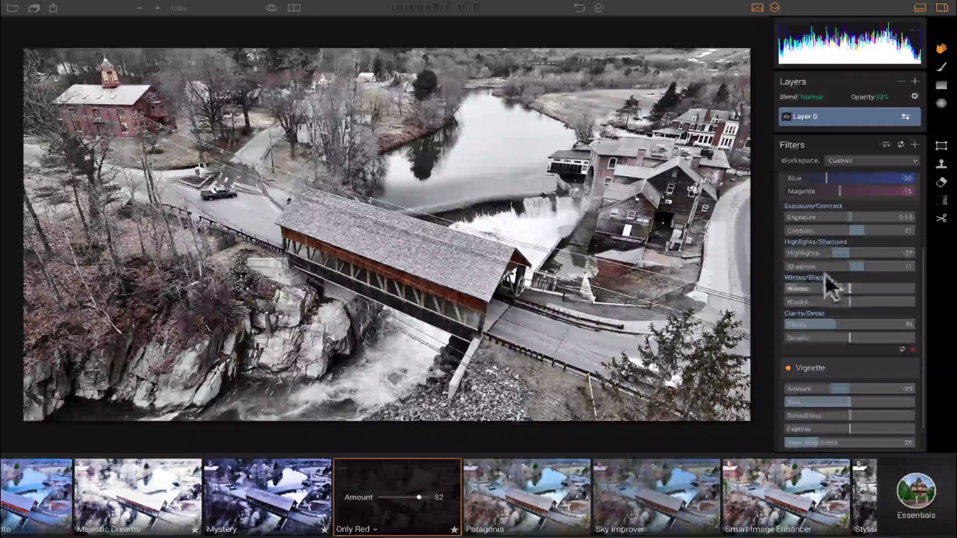
scroll(840, 295, "down", 2)
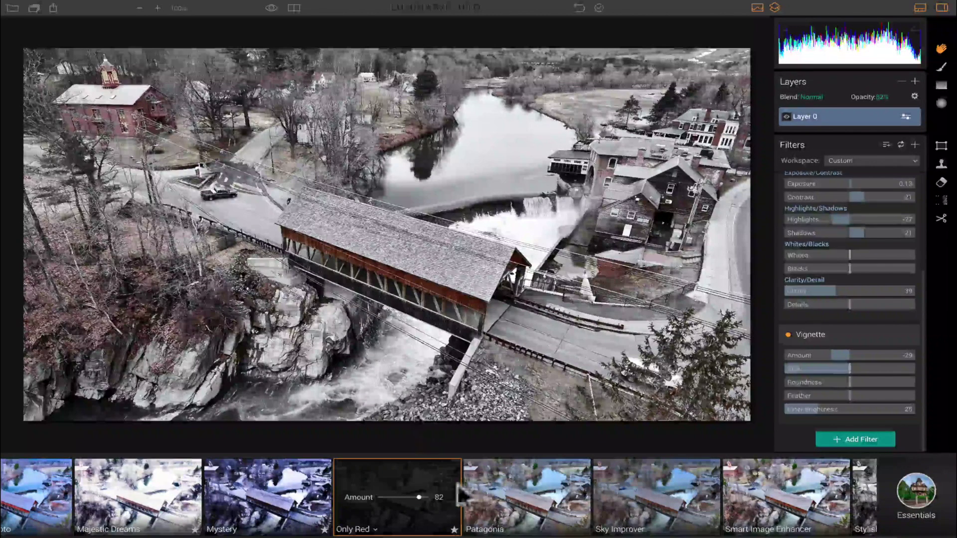
Apply the Patagonia preset and compare it with the original, including a split view with the divider shifted toward the middle of the bridge
left_click(542, 475)
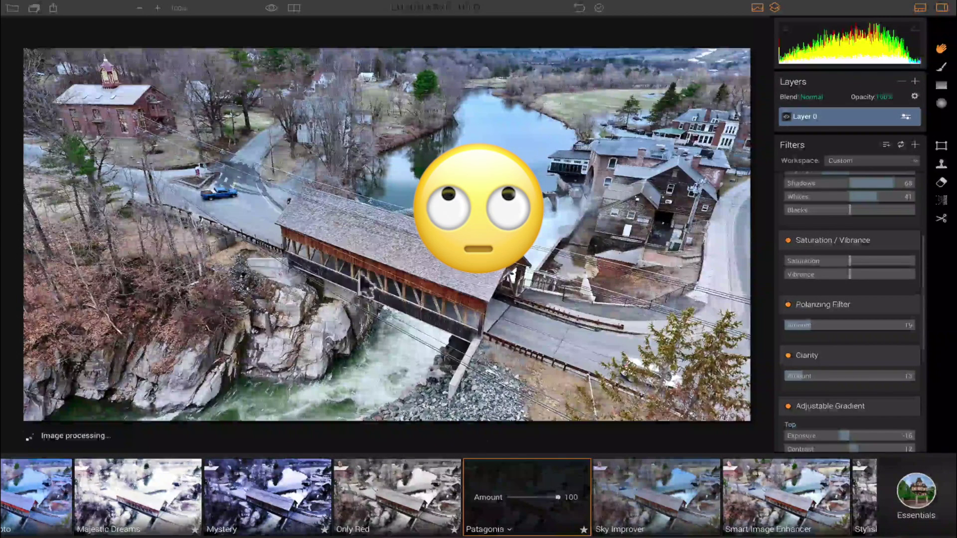
left_click(272, 8)
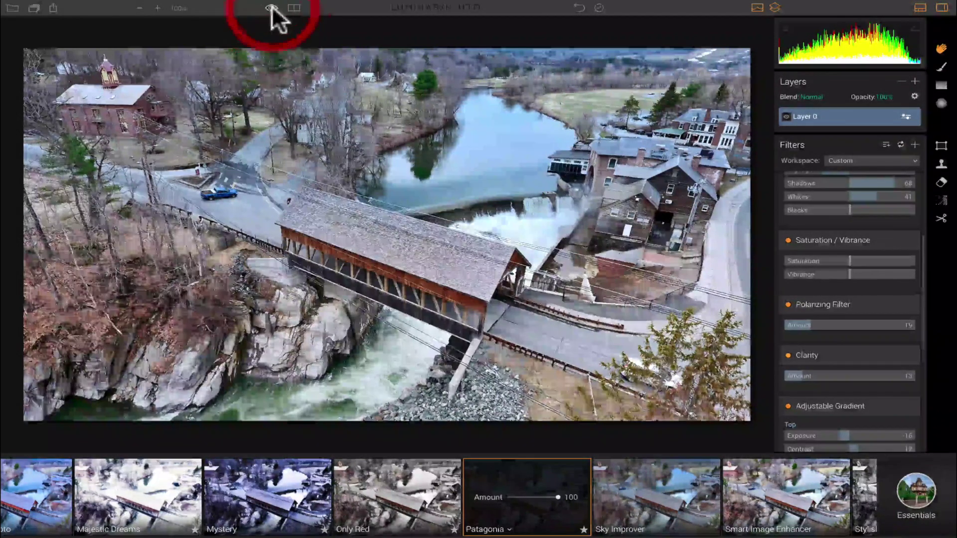
left_click(272, 8)
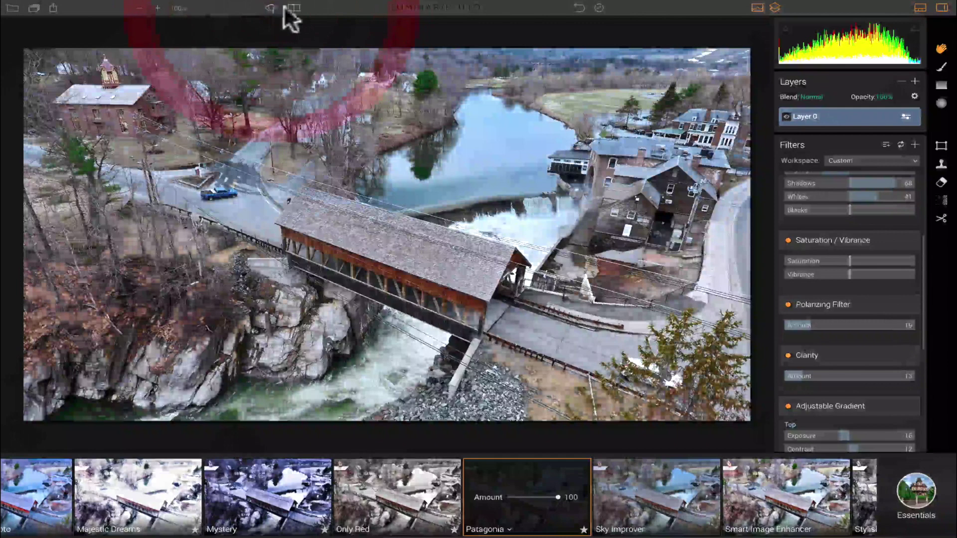
left_click(294, 8)
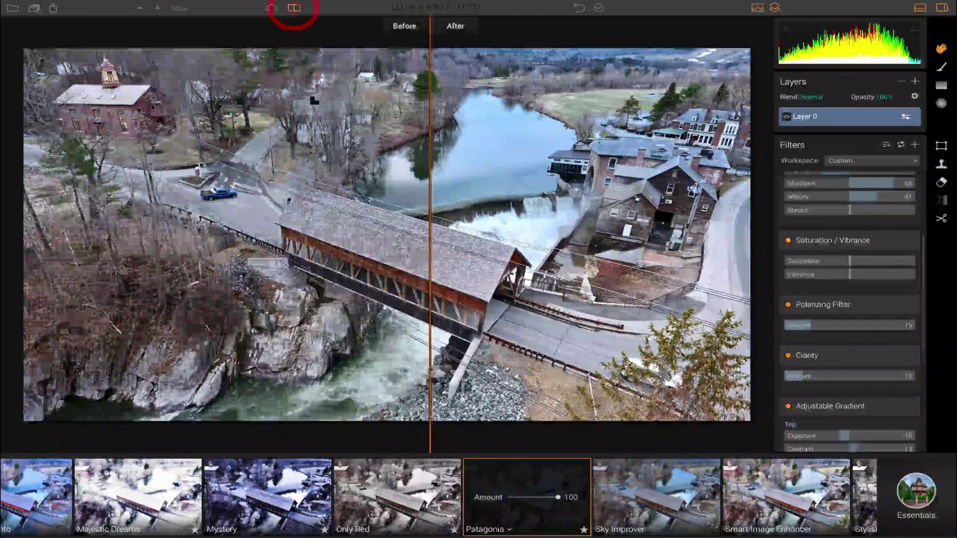
left_click_drag(428, 197, 384, 202)
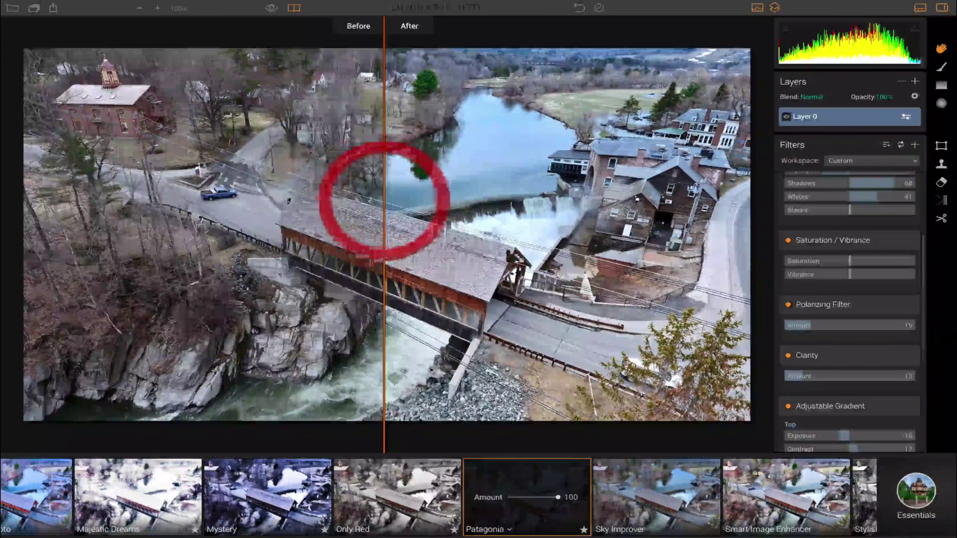
Apply the Sky Improver preset, return to the full edited photo, and switch repeatedly between the original and the result
left_click(651, 501)
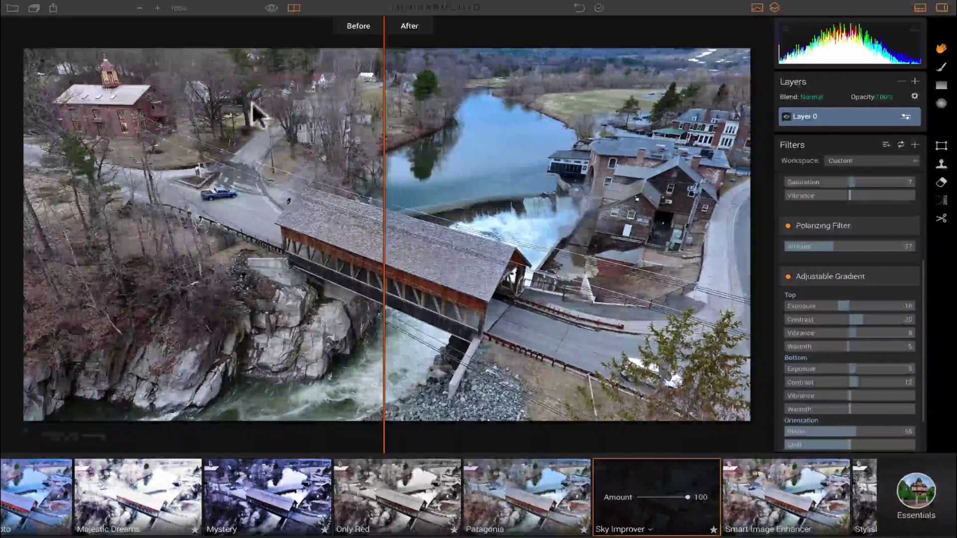
left_click(294, 8)
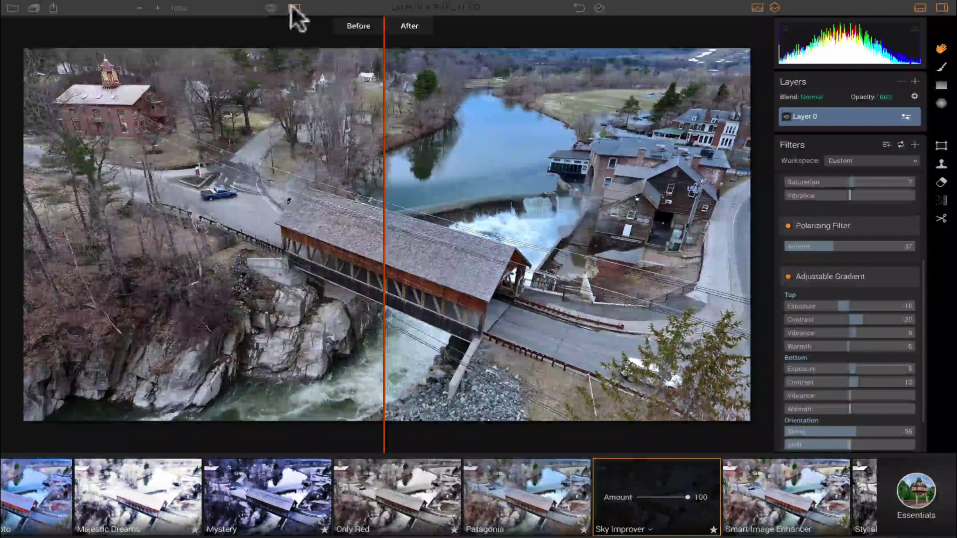
left_click(271, 7)
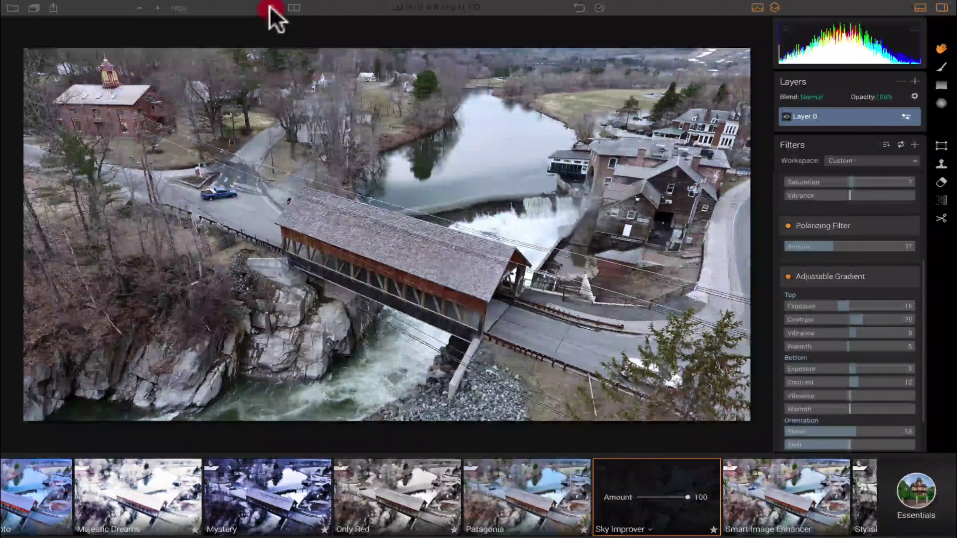
left_click(272, 8)
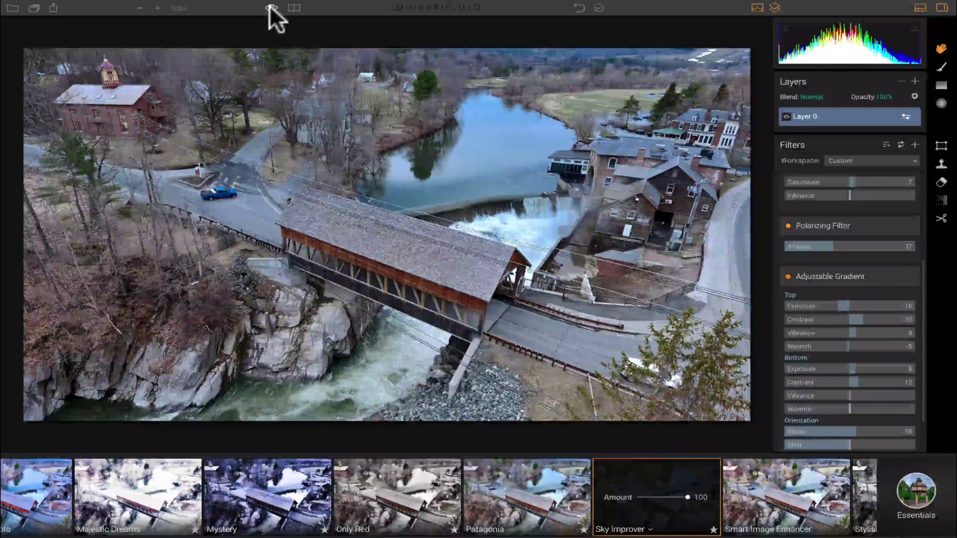
left_click(270, 6)
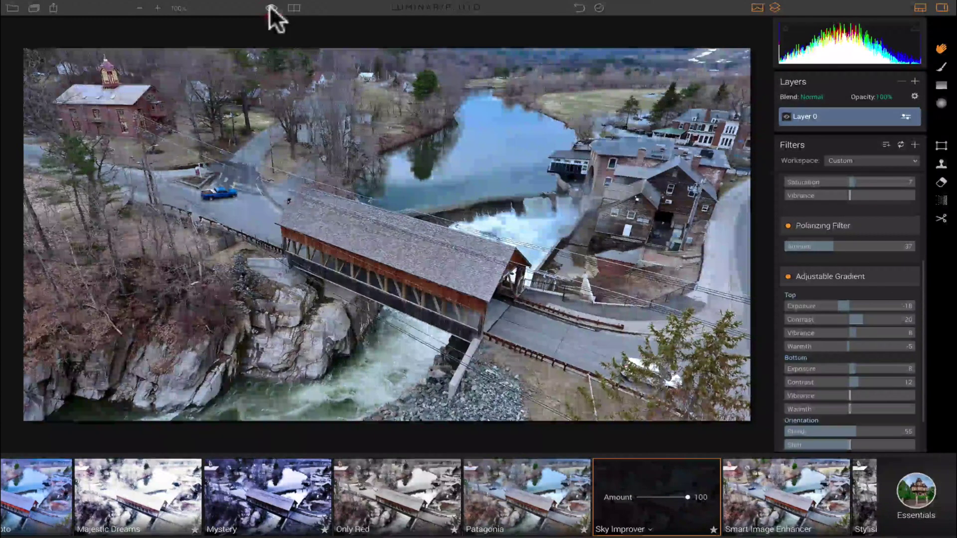
left_click(271, 6)
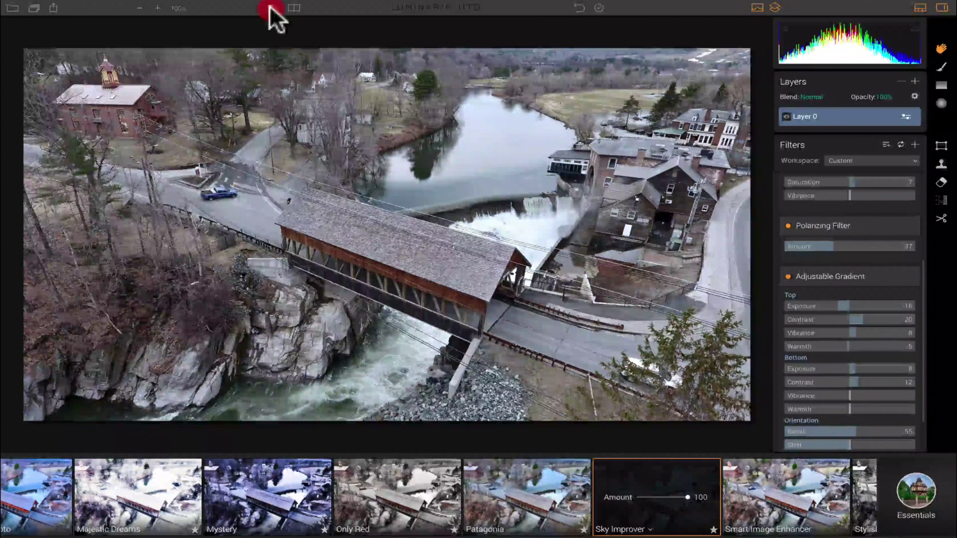
left_click(270, 7)
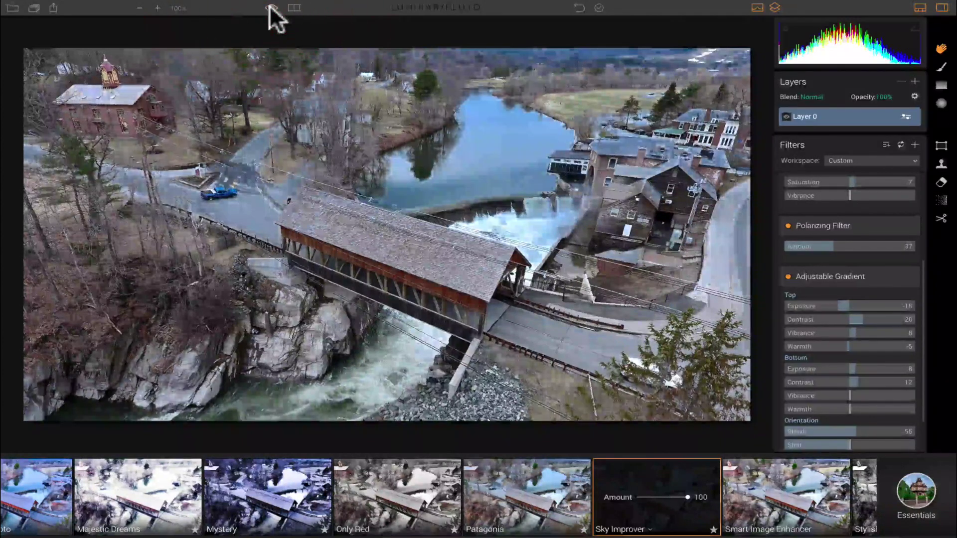
left_click(271, 7)
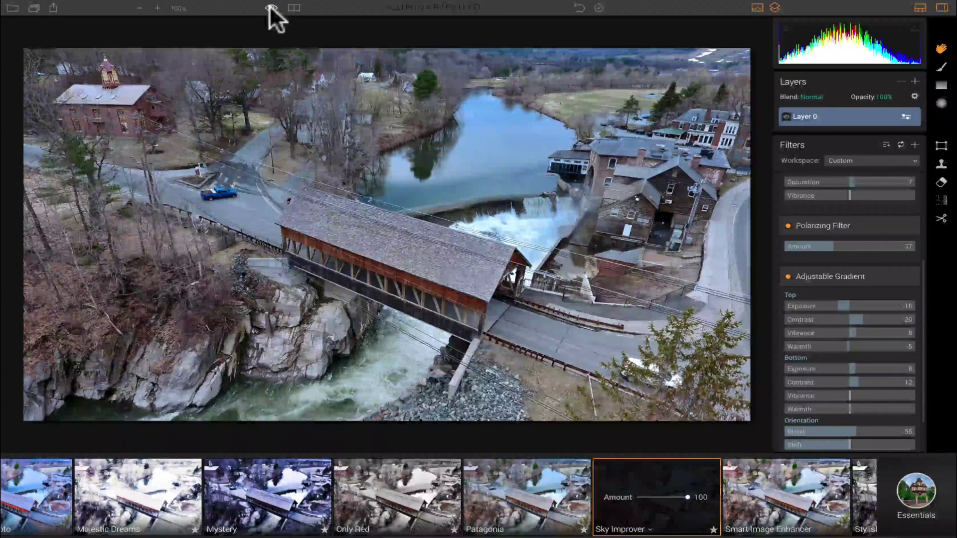
left_click(271, 7)
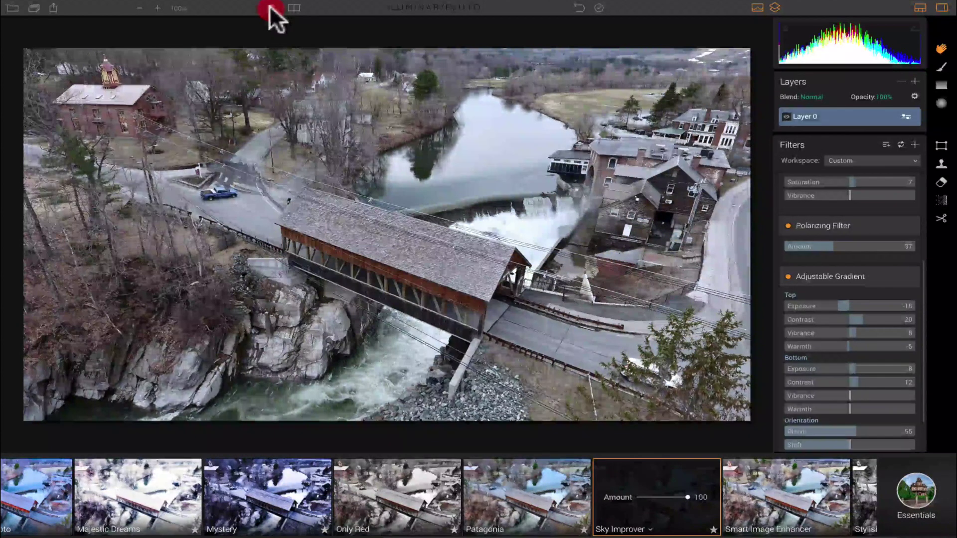
left_click(271, 7)
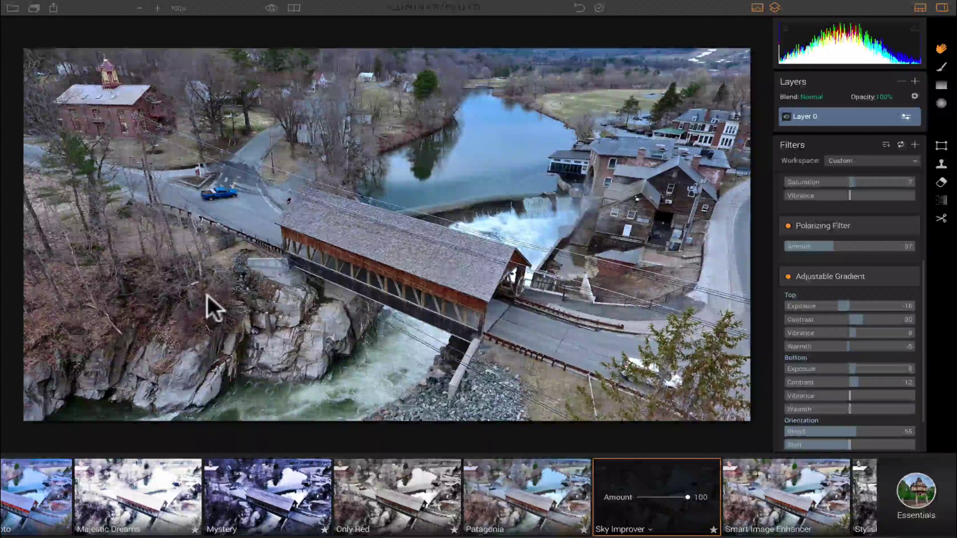
Apply the Smart Image Enhancer preset and compare the full result with the original photo
scroll(593, 499, "right", 3)
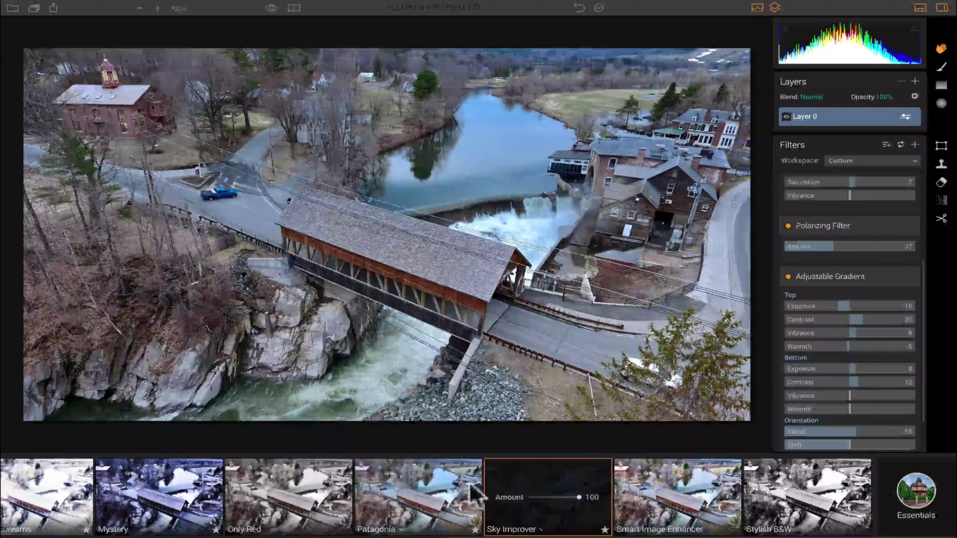
left_click(693, 483)
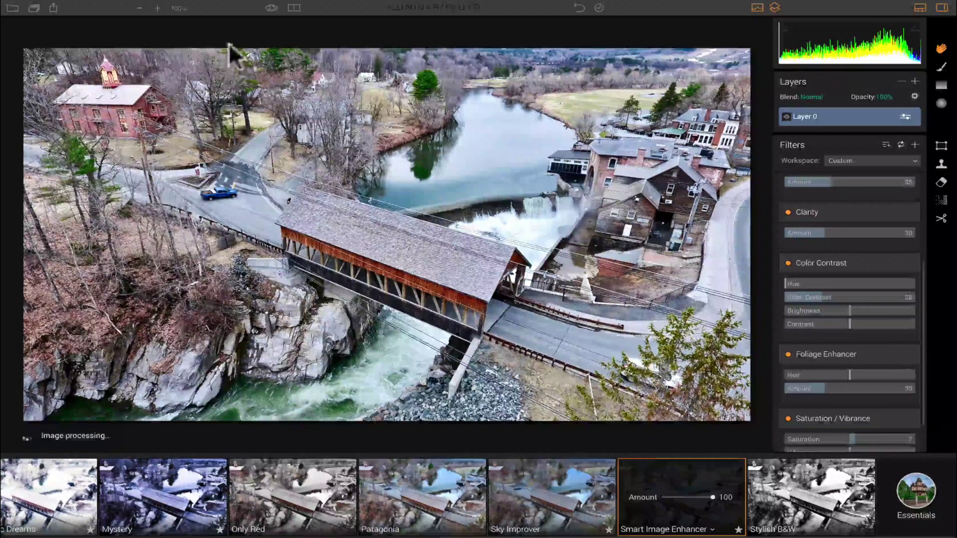
left_click(272, 7)
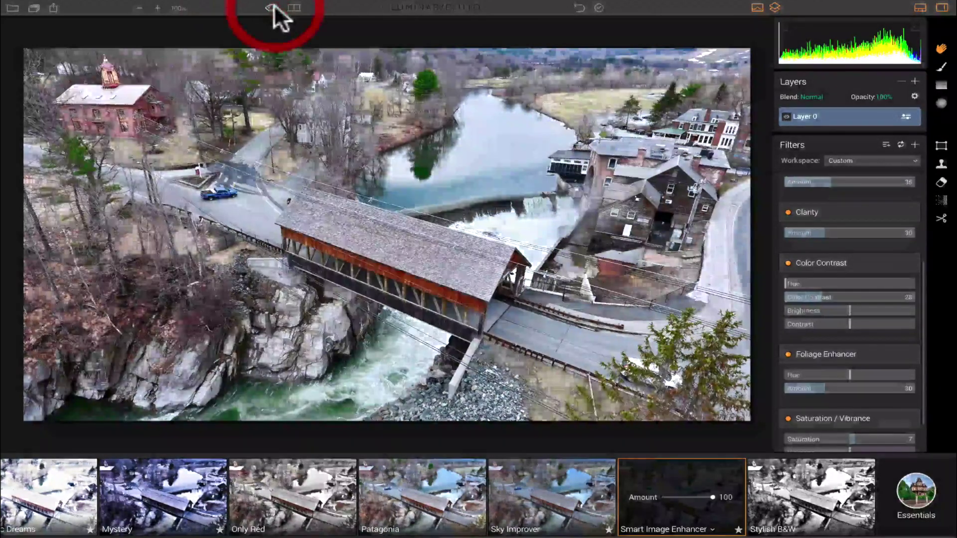
left_click(272, 7)
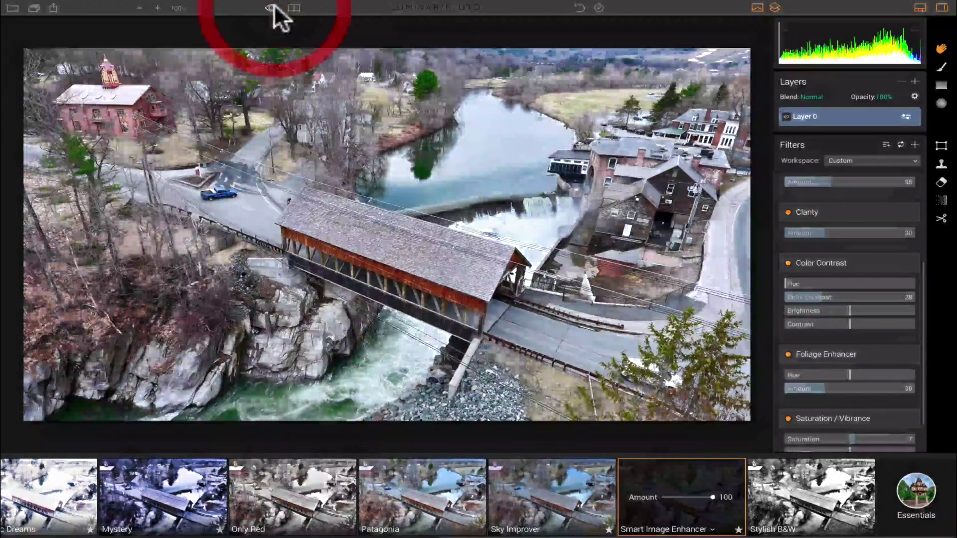
left_click(272, 7)
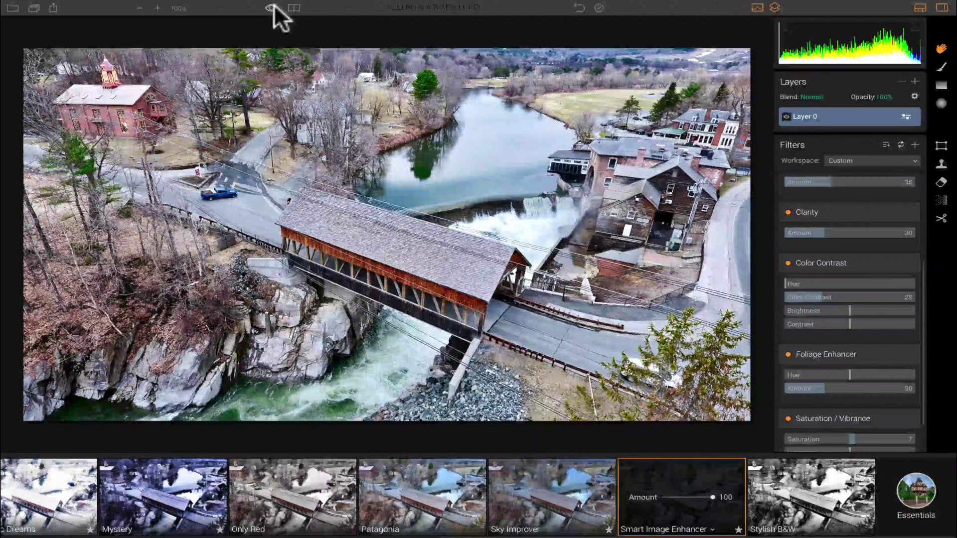
Examine the Smart Image Enhancer result in the split view with the divider shifted back and forth over the bridge, and return to the full photo
left_click(294, 8)
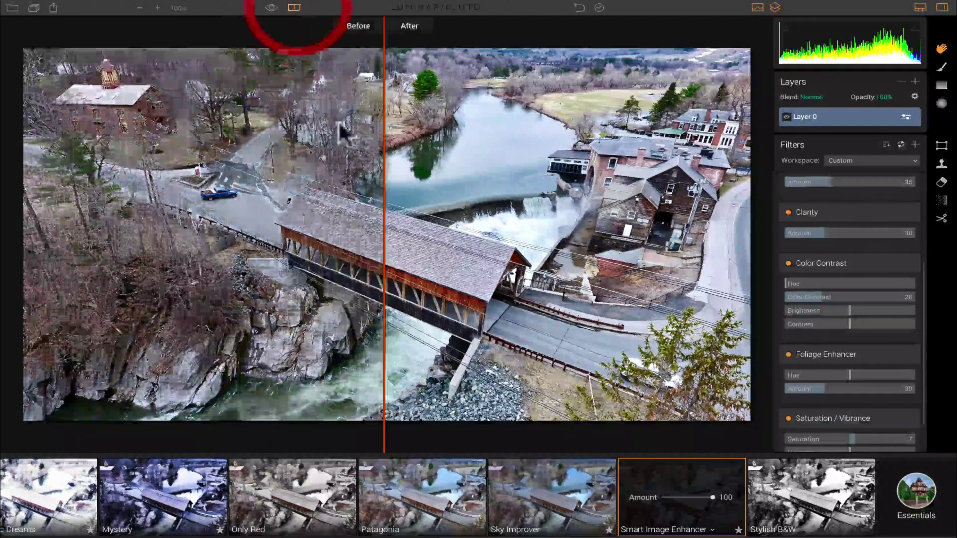
left_click_drag(384, 134, 344, 145)
left_click_drag(442, 142, 495, 160)
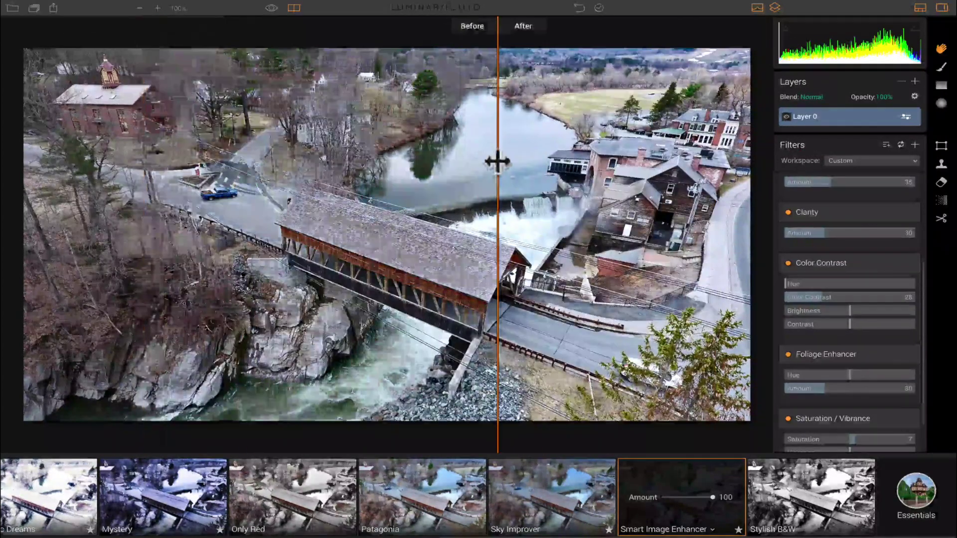
left_click(294, 8)
Apply the Stylish B&W preset and compare the full black-and-white result with the original photo
left_click(821, 482)
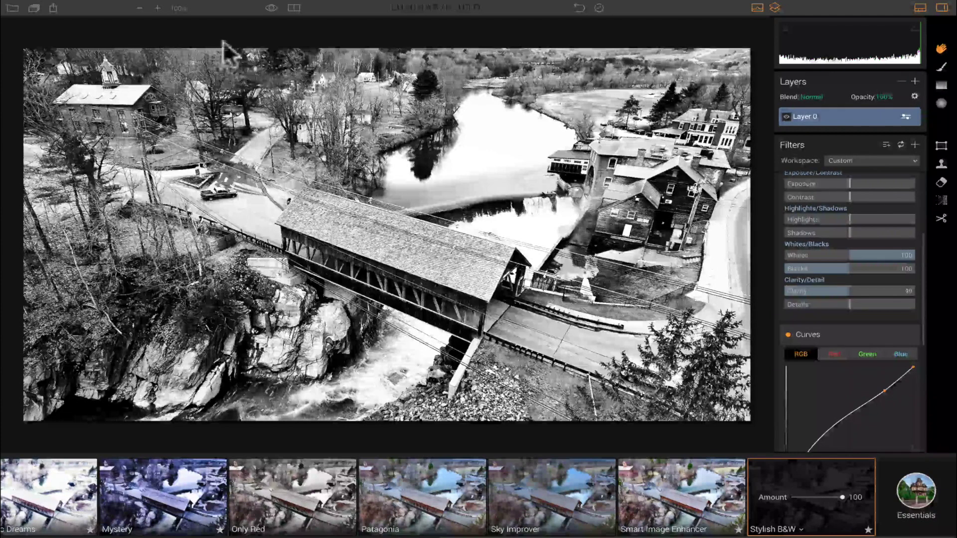
left_click(271, 8)
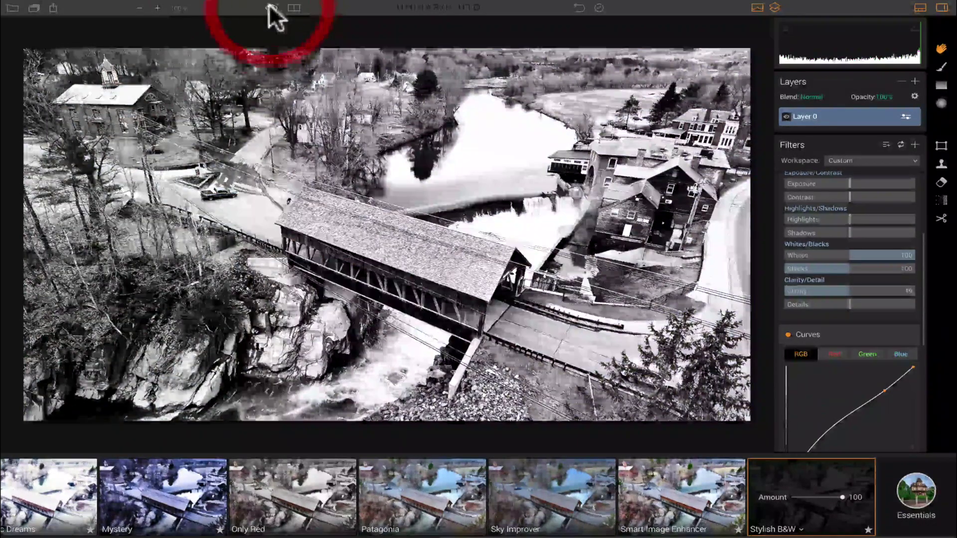
left_click(271, 7)
left_click(271, 7)
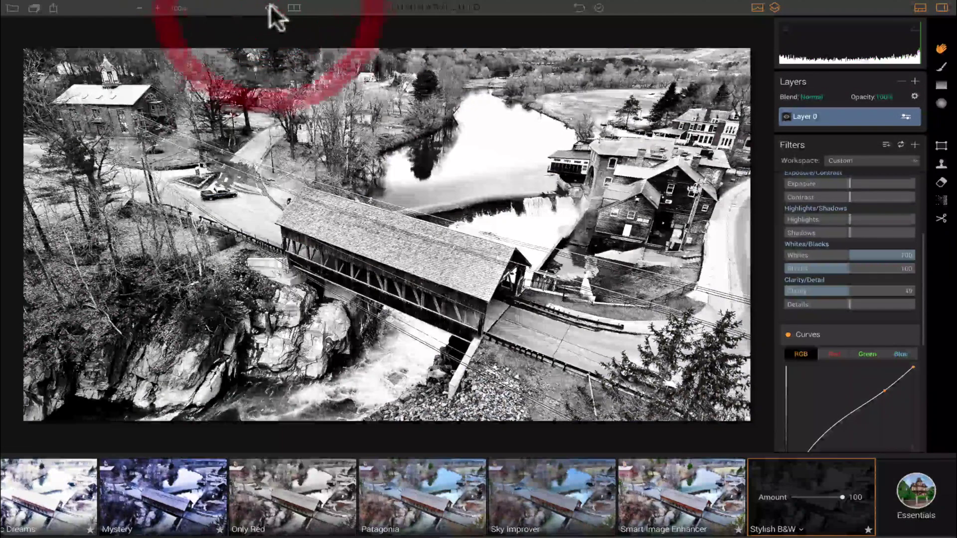
Compare both sides of the Stylish B&W version in the split view with the divider shifted slightly, and close the split view
left_click(294, 7)
left_click_drag(507, 215, 493, 196)
left_click(295, 8)
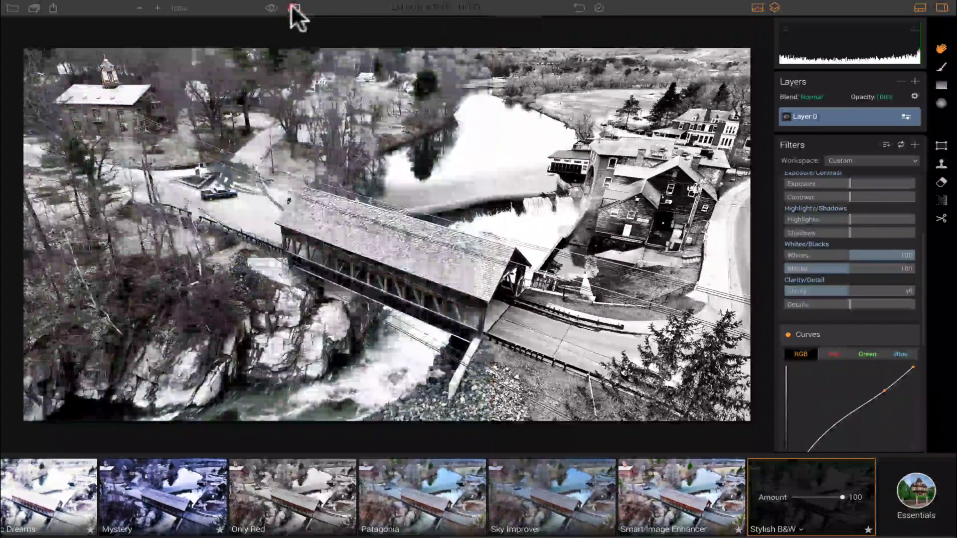